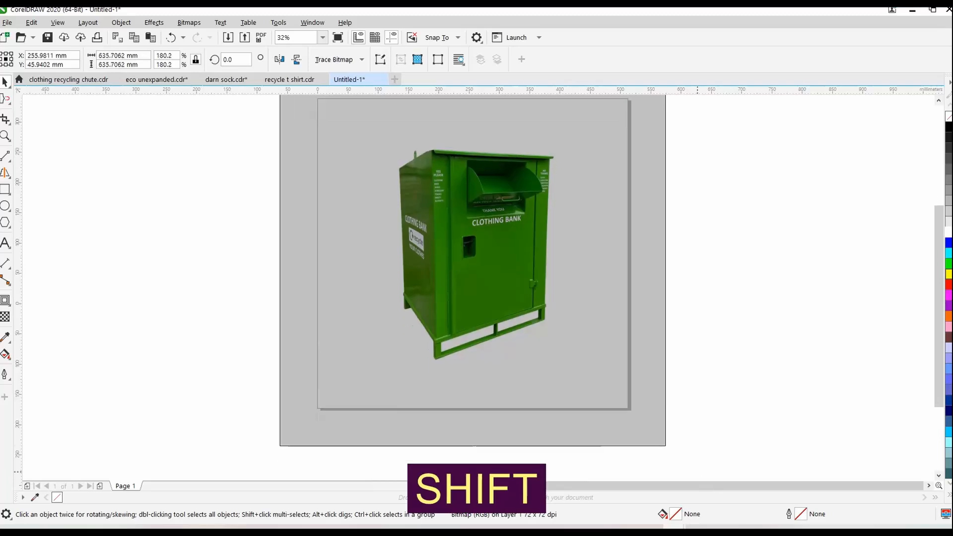
# Display the enlarged clothing bank drawing in wireframe mode for tracing the open chute
pyautogui.scroll(3, 870, 374)
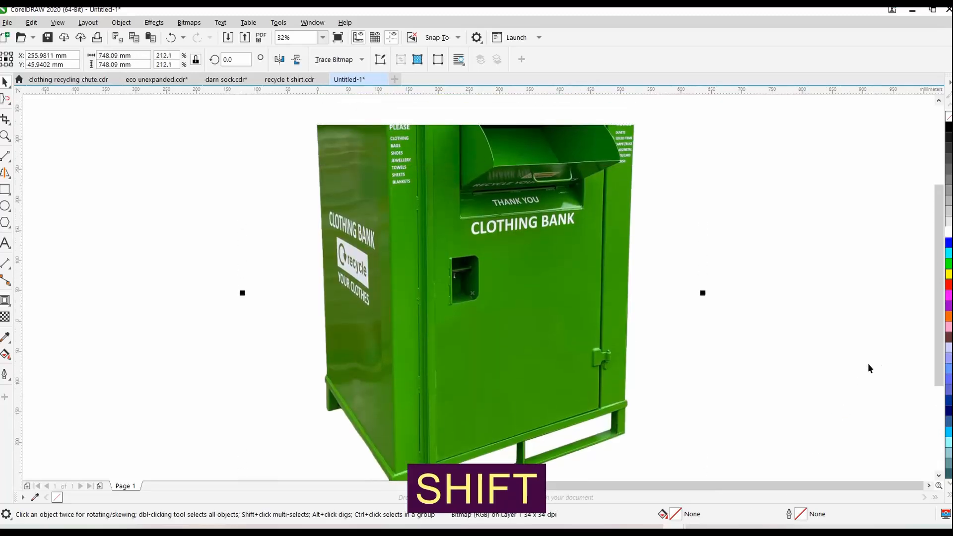
pyautogui.click(845, 289)
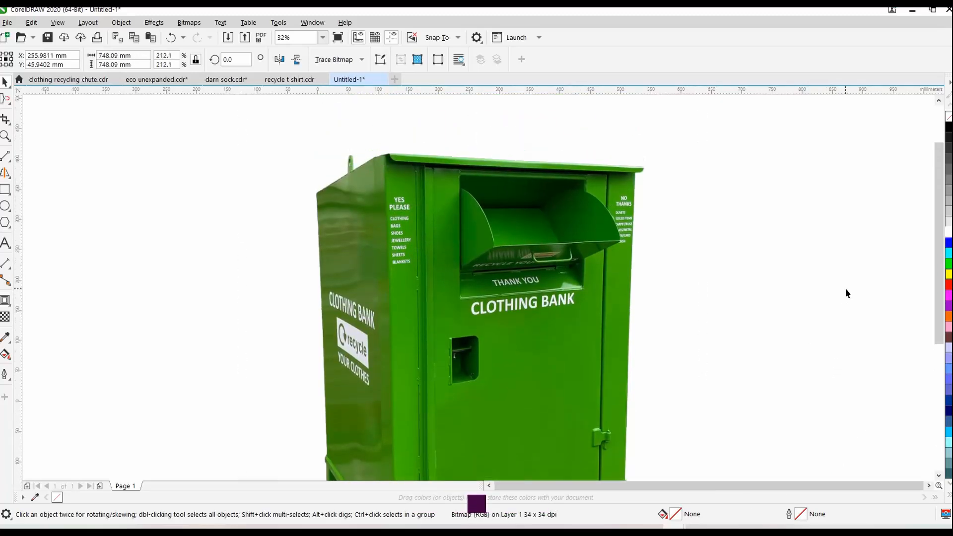
pyautogui.press('z')
pyautogui.moveTo(424, 147); pyautogui.dragTo(655, 339)
pyautogui.press('space')
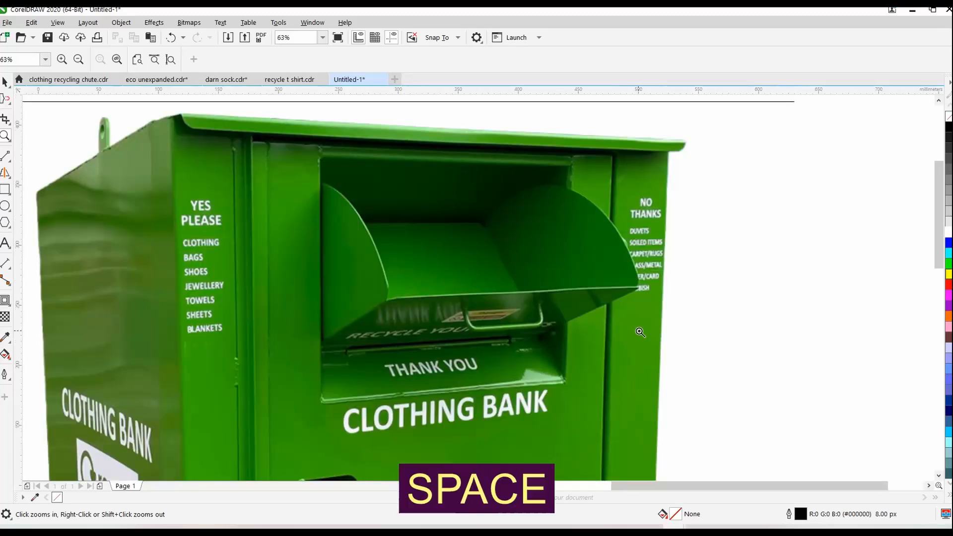
pyautogui.click(58, 22)
pyautogui.click(63, 35)
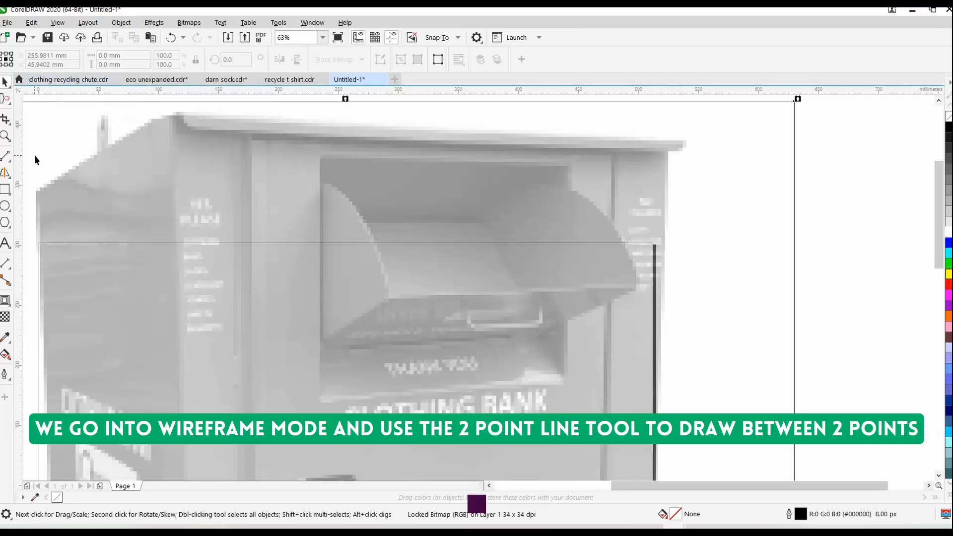
# Draw a two-point line from the top of the flap's left curved edge to its front corner, spanning about 57 by 92 mm
pyautogui.click(6, 159)
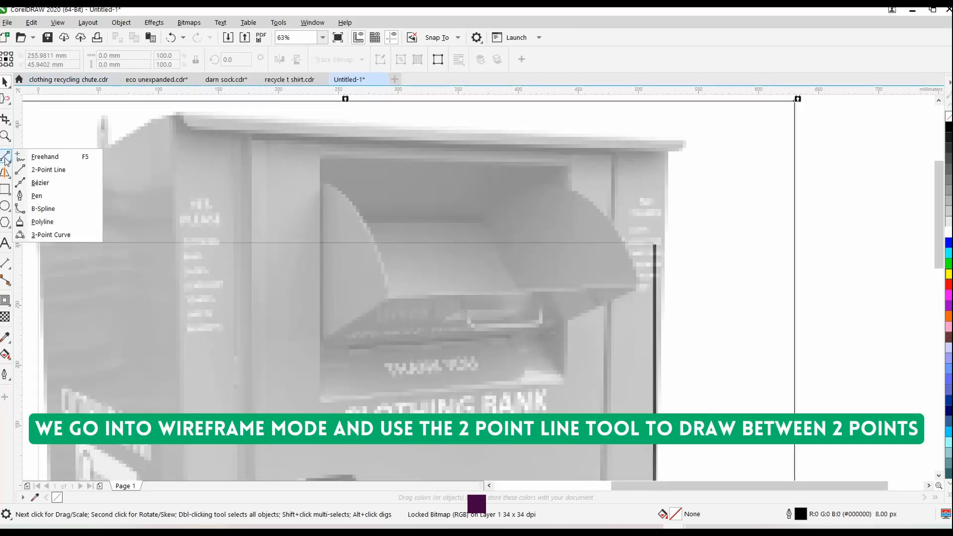
pyautogui.click(45, 170)
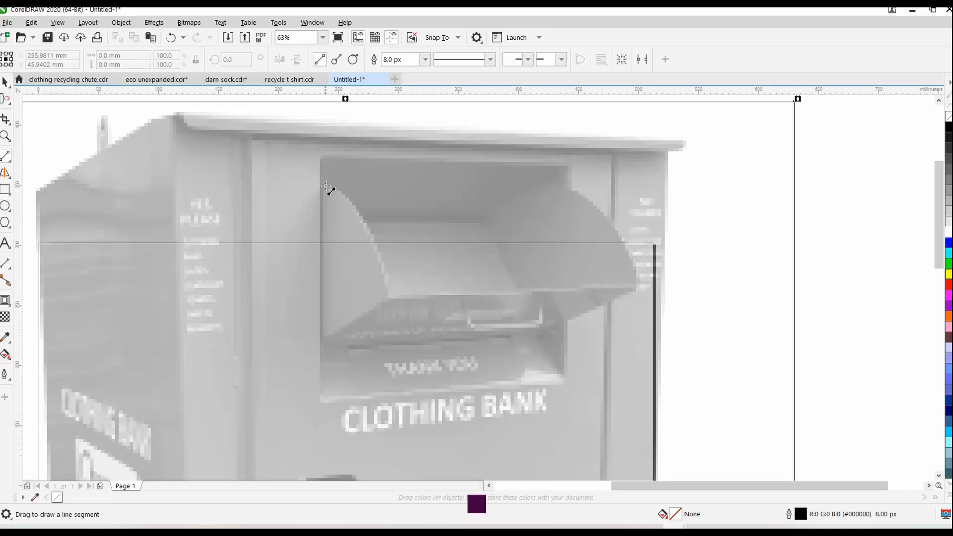
pyautogui.moveTo(320, 183)
pyautogui.mouseDown()
pyautogui.moveTo(393, 225)
pyautogui.moveTo(390, 243)
pyautogui.mouseUp()
pyautogui.press('space')
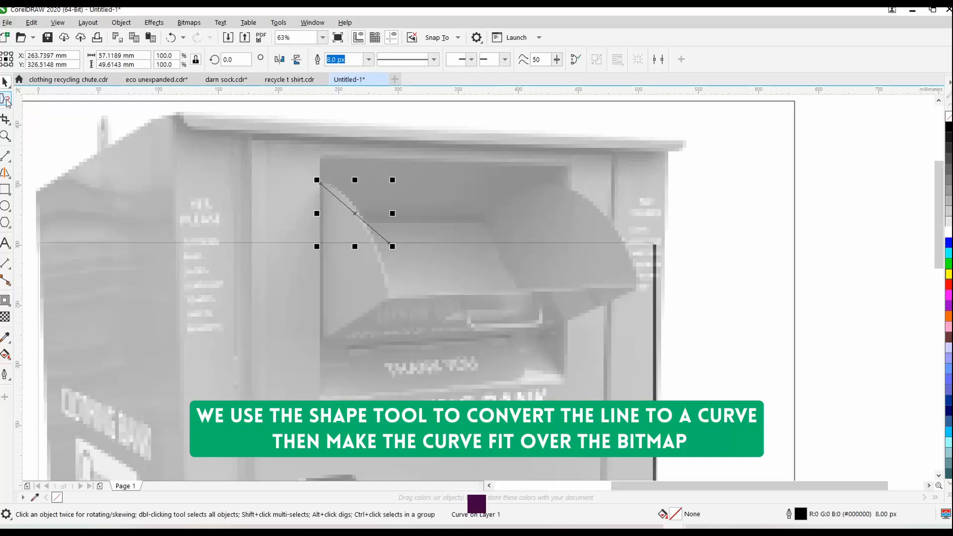
pyautogui.click(6, 98)
pyautogui.click(29, 102)
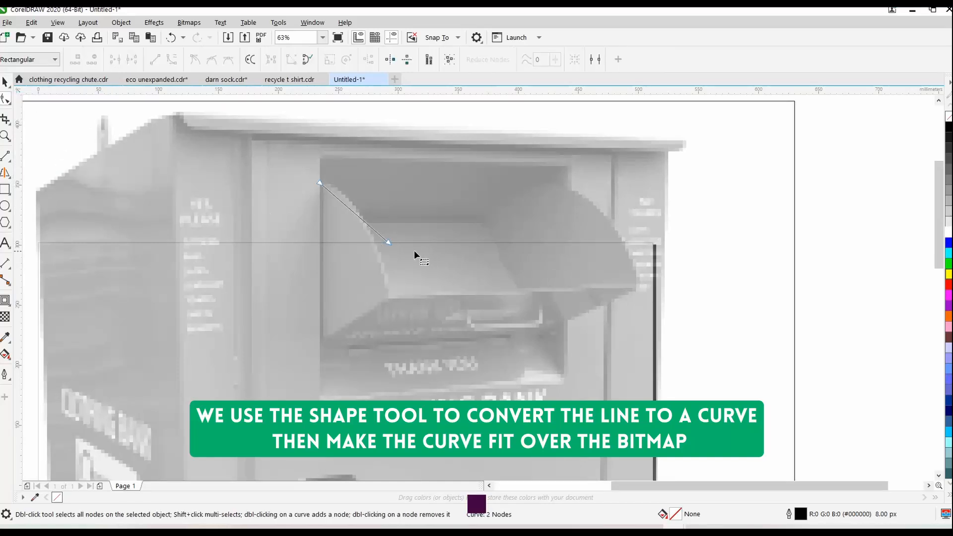
pyautogui.moveTo(389, 244); pyautogui.dragTo(393, 293)
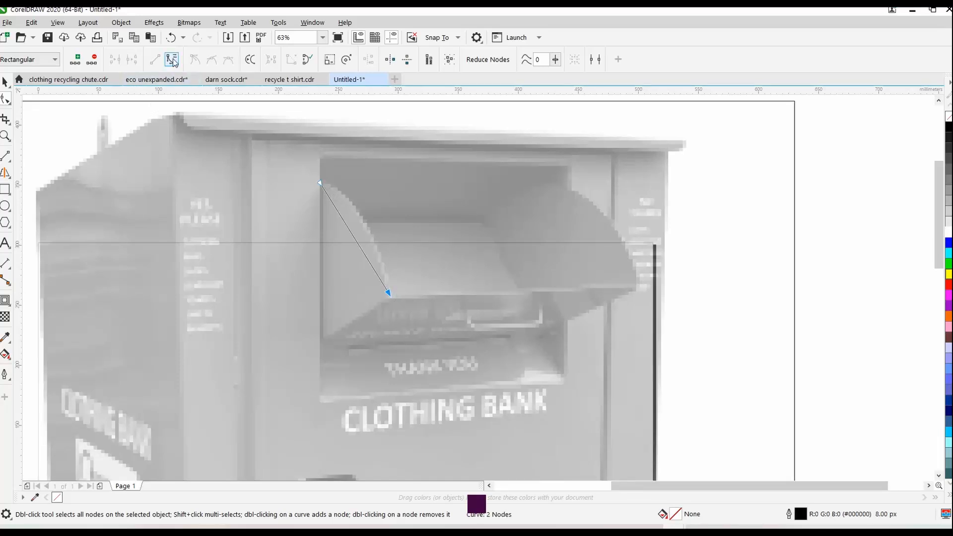
# Bend the line into a curve that follows the flap's left edge and place a copy on the flap's right edge
pyautogui.click(350, 234)
pyautogui.moveTo(365, 218); pyautogui.dragTo(629, 257)
pyautogui.click(353, 235)
pyautogui.press('space')
pyautogui.rightClick(616, 243)
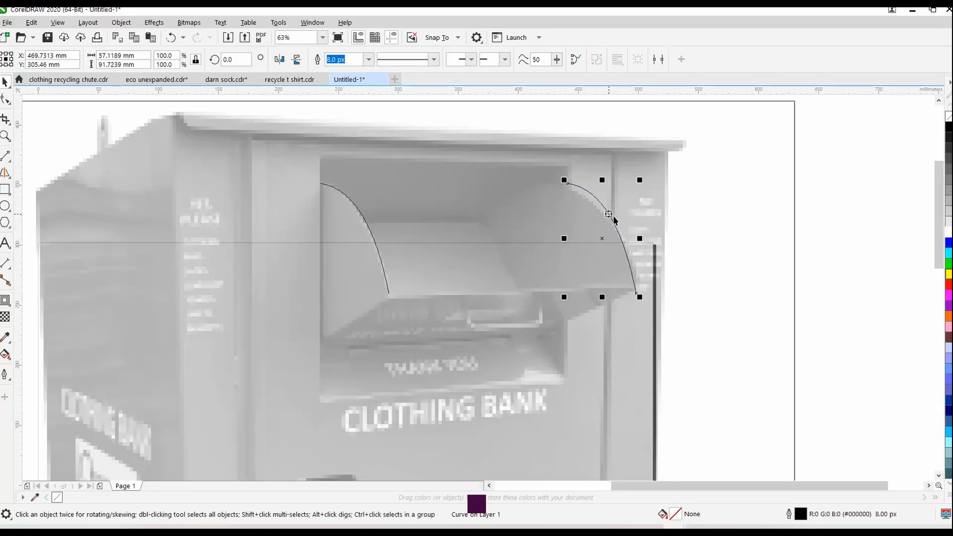
# Reshape the copied curve into an arch about 126 by 85 mm that follows the flap's right side panel
pyautogui.click(7, 101)
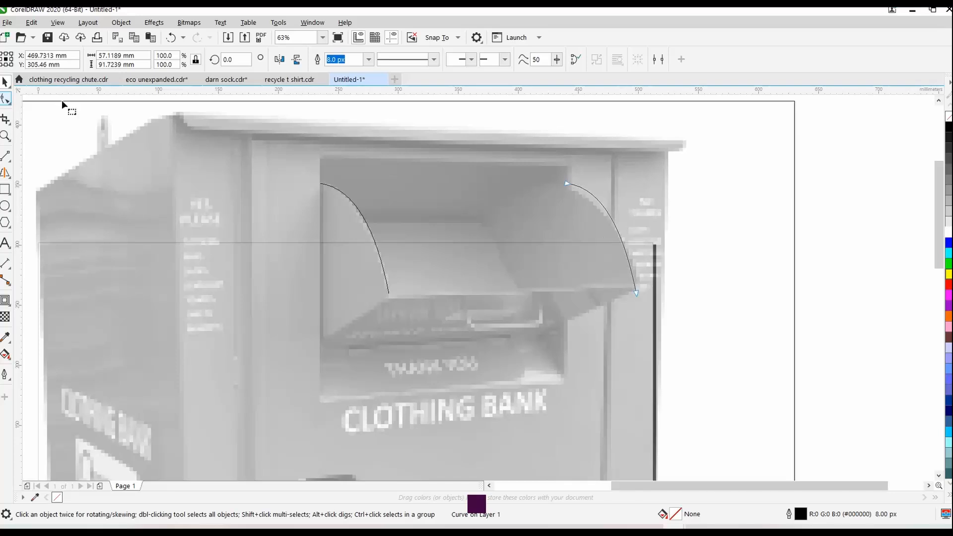
pyautogui.moveTo(566, 185); pyautogui.dragTo(486, 230)
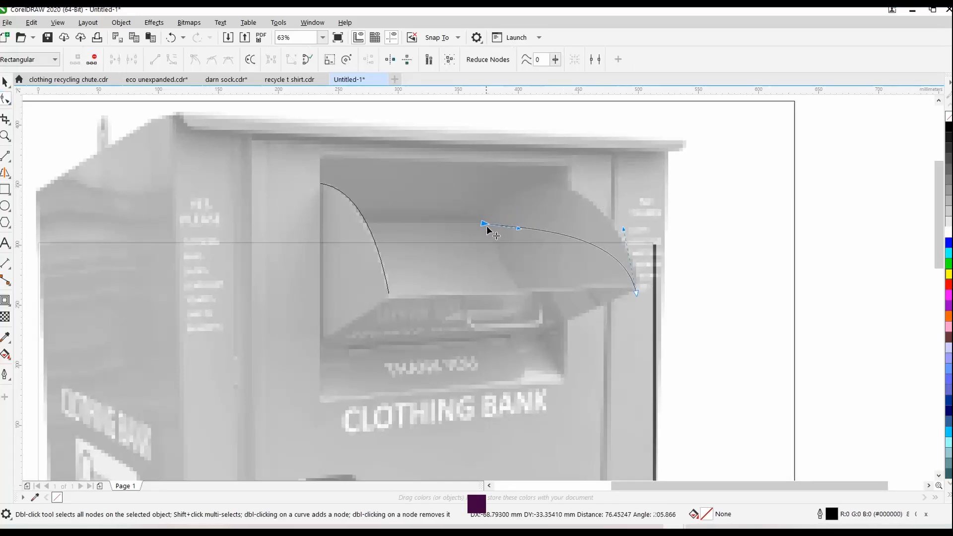
pyautogui.click(579, 240)
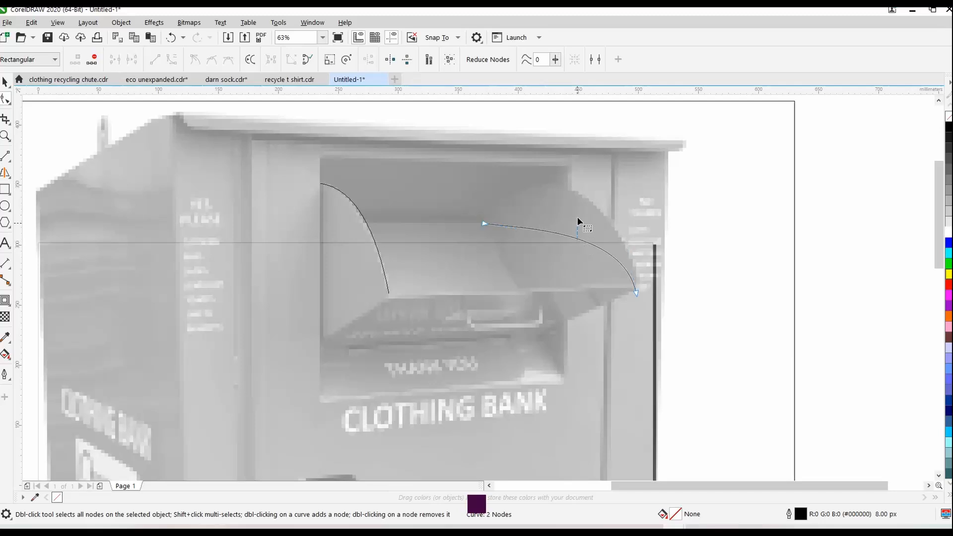
pyautogui.click(572, 234)
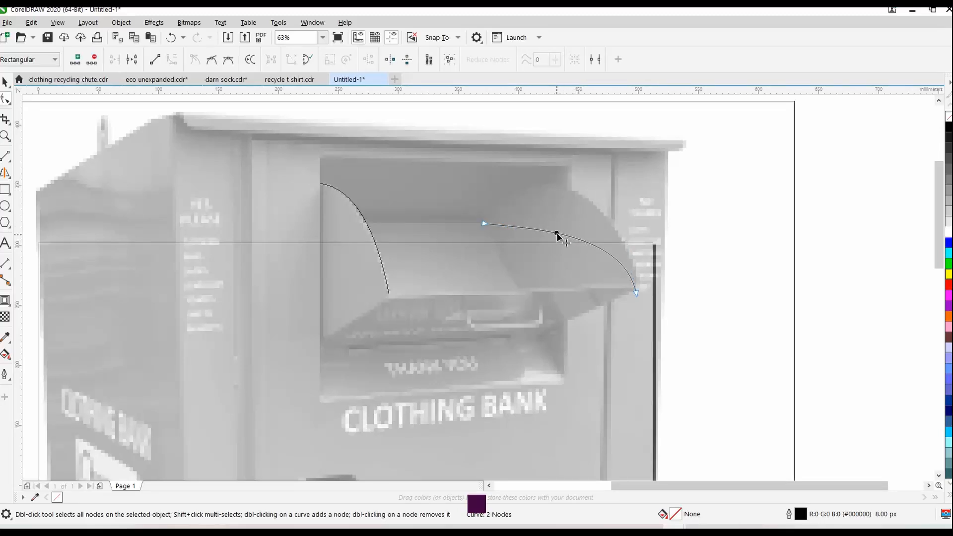
pyautogui.moveTo(558, 236); pyautogui.dragTo(562, 189)
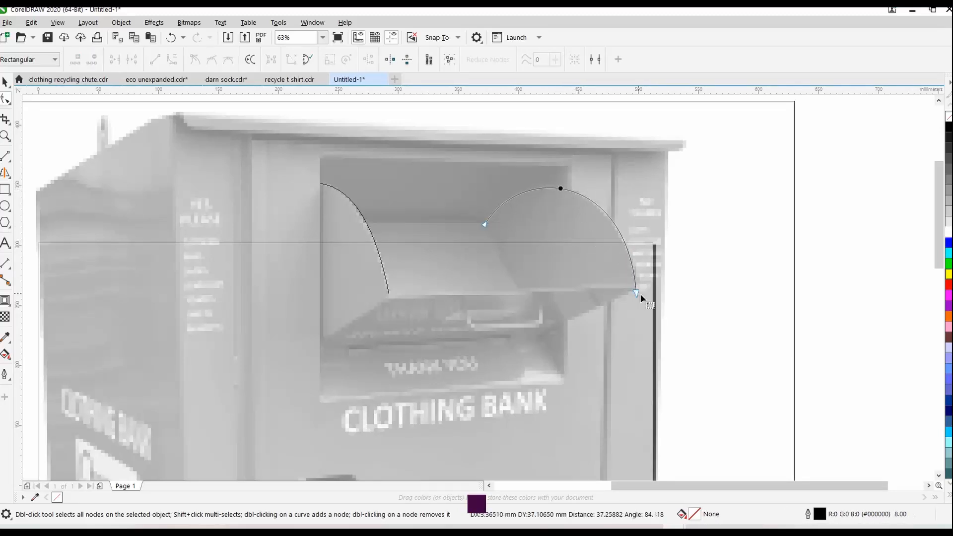
pyautogui.moveTo(638, 293); pyautogui.dragTo(637, 290)
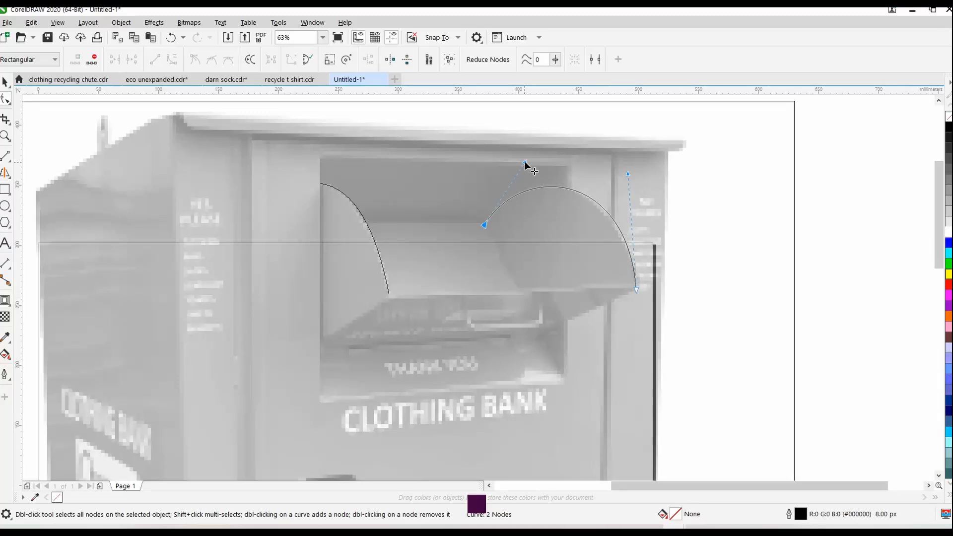
pyautogui.moveTo(525, 162); pyautogui.dragTo(515, 167)
# Draw two-point lines for the flap's front edge, about 206 mm long, and its back edge, joining the two curves
pyautogui.click(6, 158)
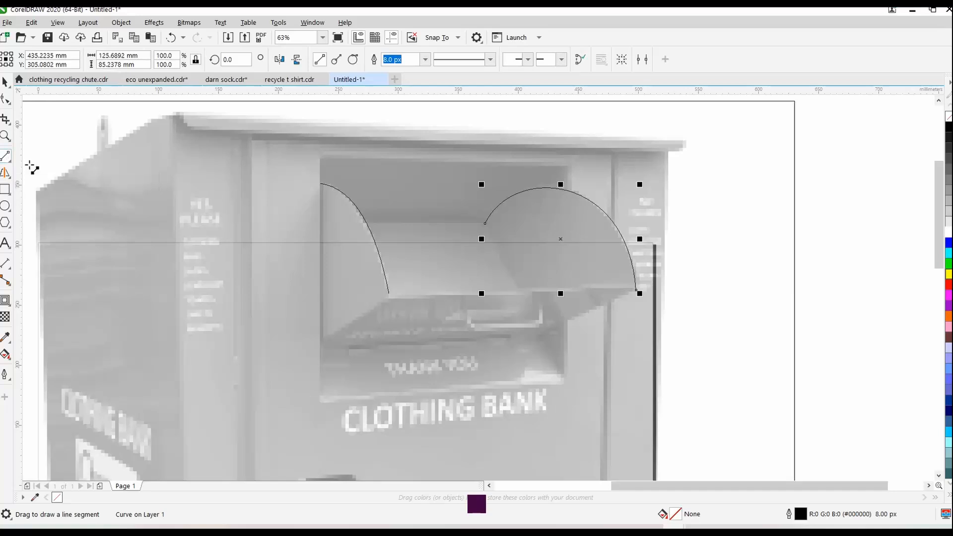
pyautogui.moveTo(391, 294); pyautogui.dragTo(636, 290)
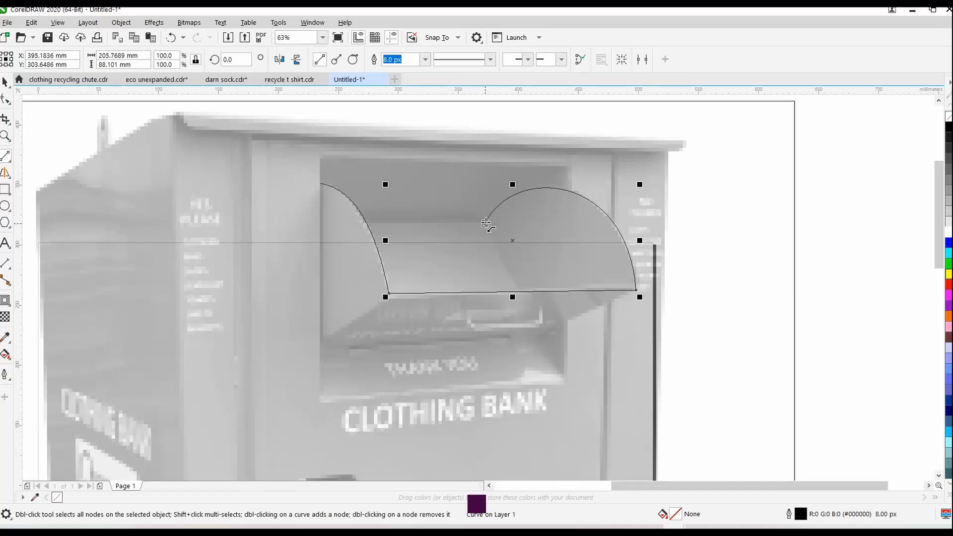
pyautogui.moveTo(486, 224); pyautogui.dragTo(367, 223)
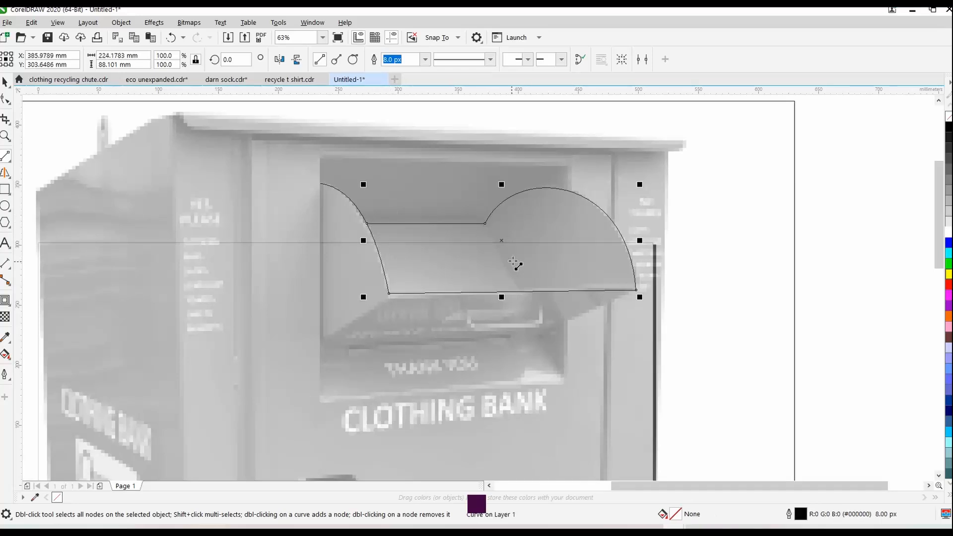
# Draw a rectangle about 208 by 204 mm over the chute opening and convert it to curves
pyautogui.moveTo(321, 157); pyautogui.dragTo(571, 401)
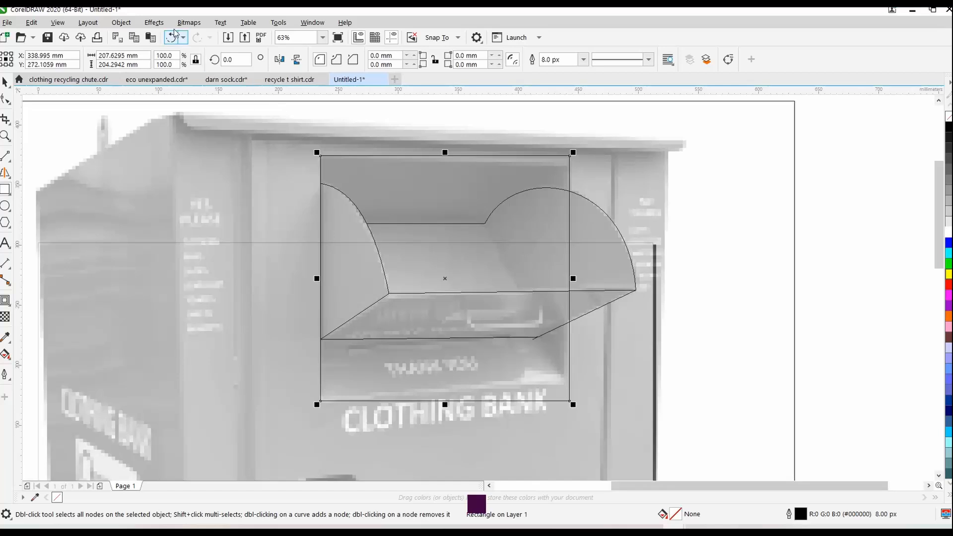
pyautogui.click(122, 23)
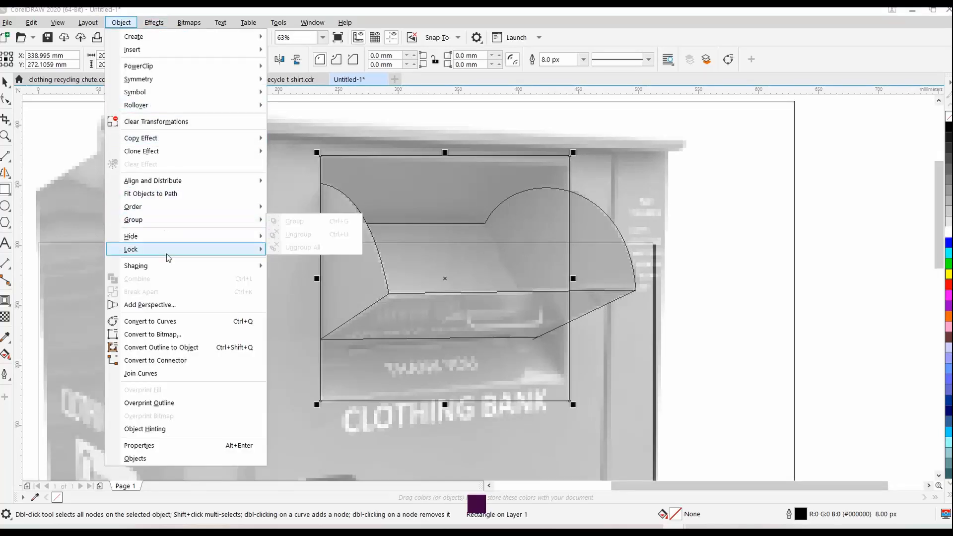
pyautogui.click(179, 321)
pyautogui.press('F6')
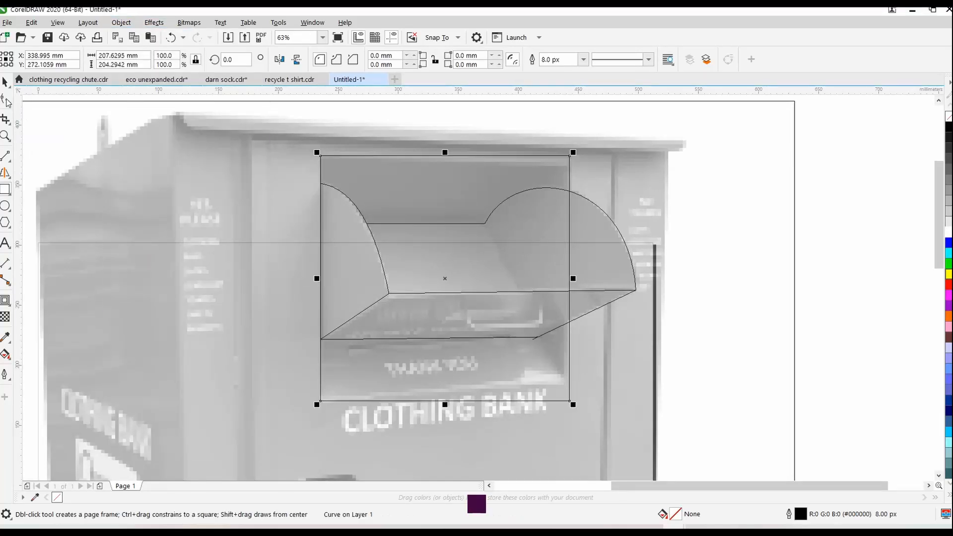
# Move the rectangle's upper-right node down and its lower-right node up to match the opening's perspective
pyautogui.press('F10')
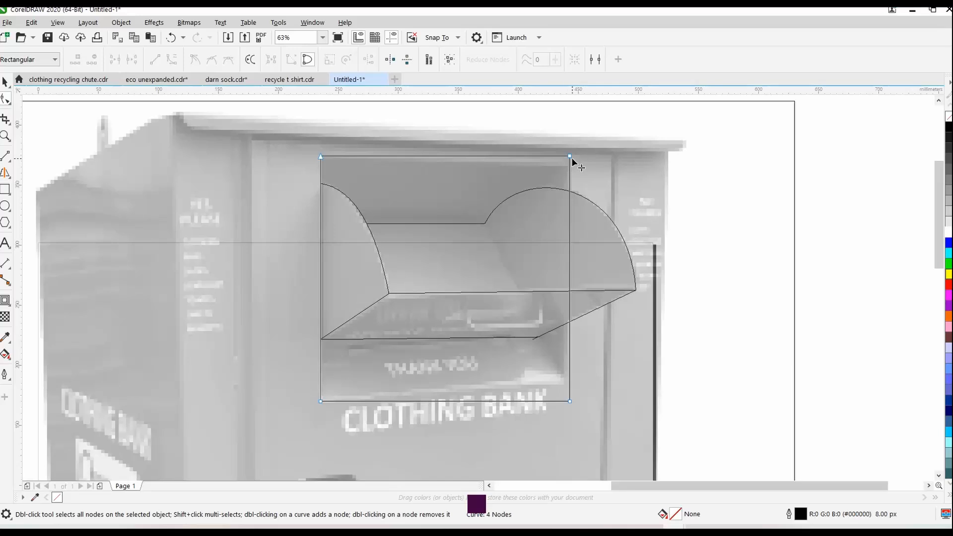
pyautogui.moveTo(571, 158); pyautogui.dragTo(571, 167)
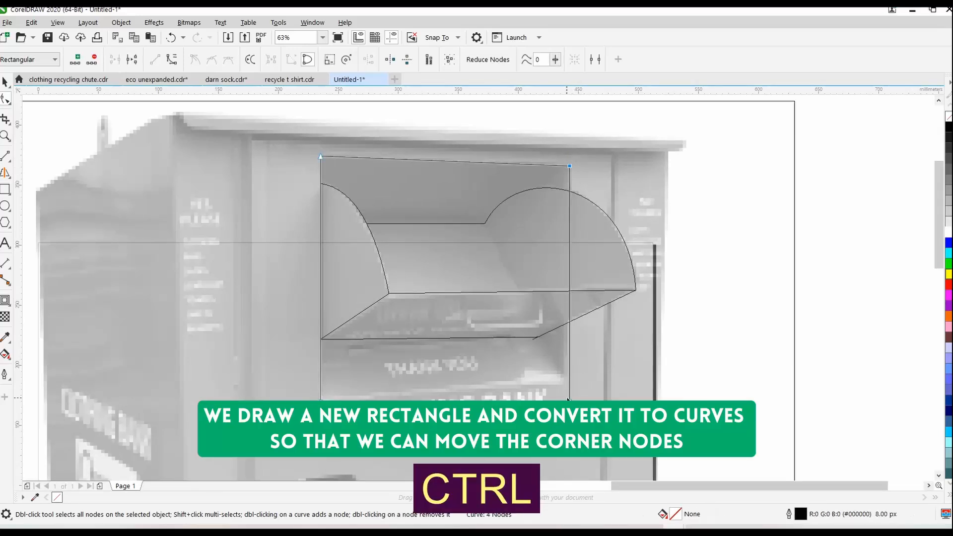
pyautogui.moveTo(570, 400); pyautogui.dragTo(570, 379)
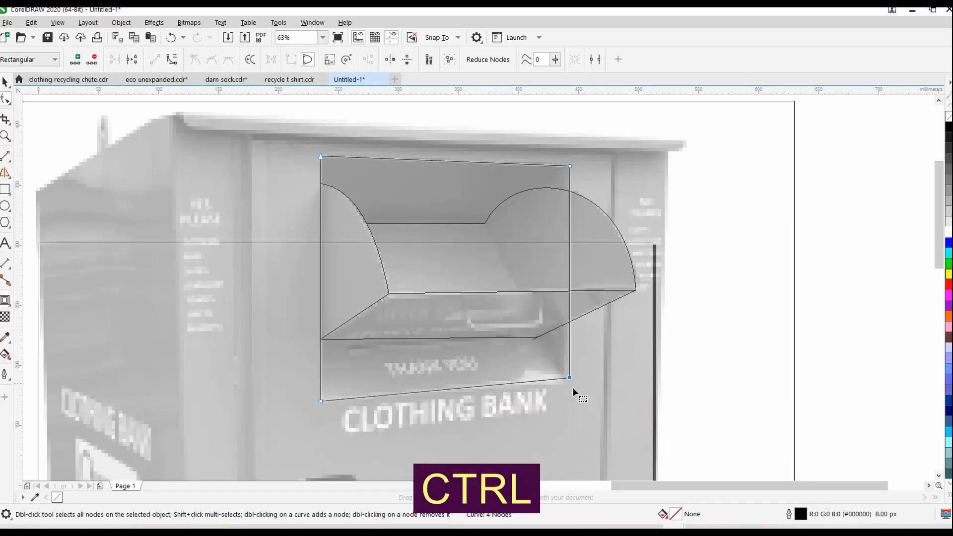
pyautogui.click(6, 159)
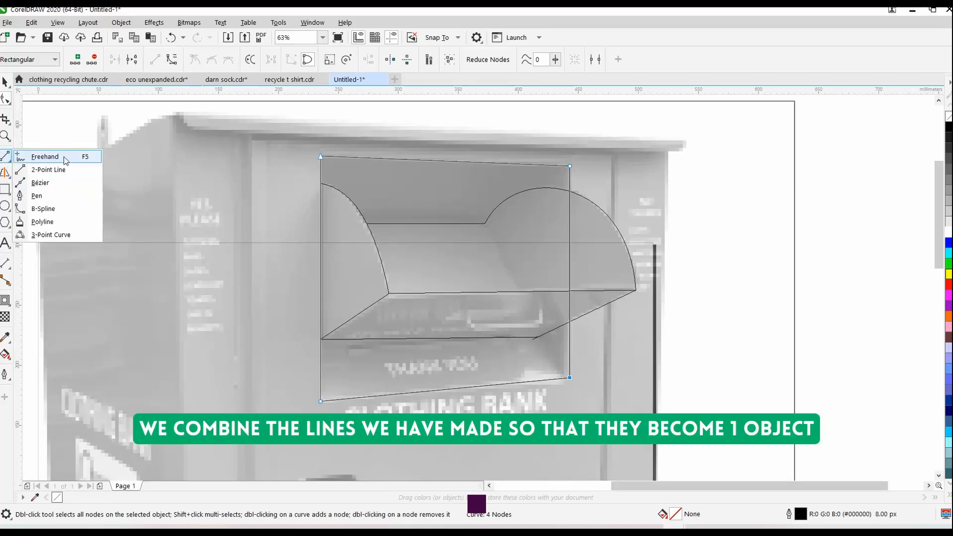
pyautogui.click(41, 183)
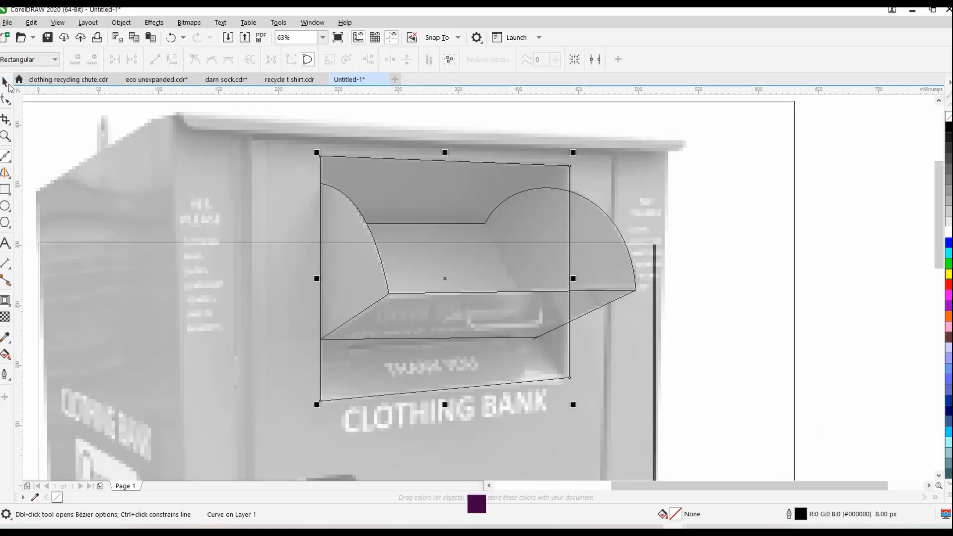
pyautogui.click(7, 84)
# Draw a rectangle about 67 mm wide over the flap's handle and stretch its height to about 32 mm
pyautogui.click(6, 189)
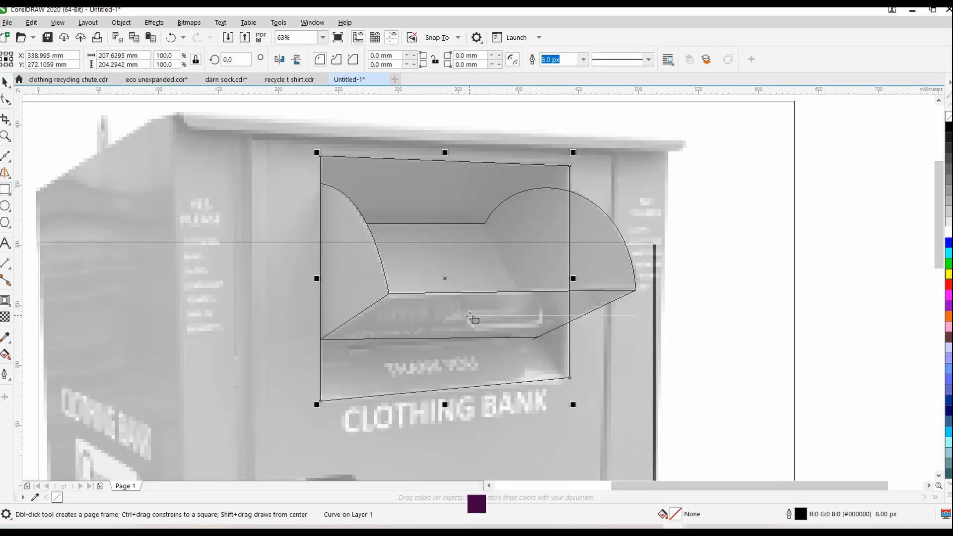
pyautogui.moveTo(467, 316); pyautogui.dragTo(548, 337)
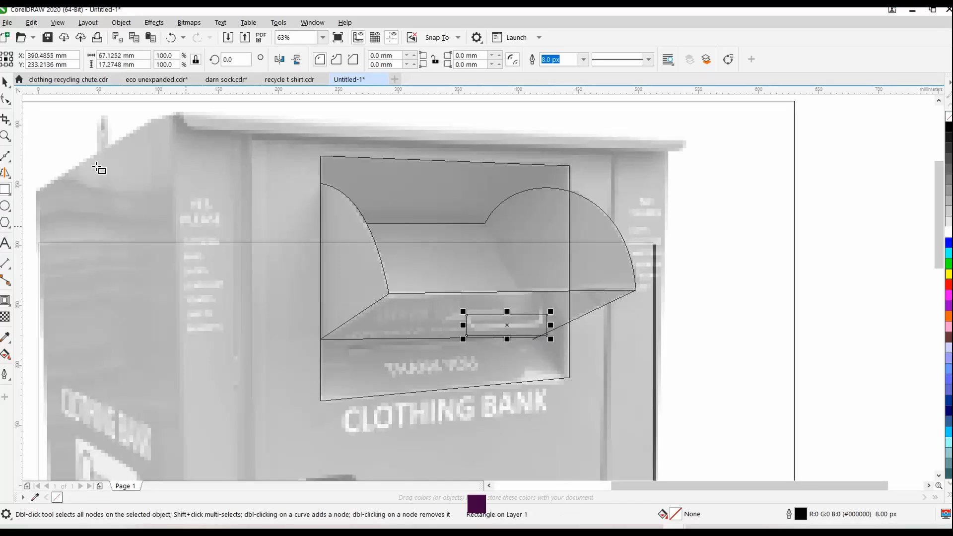
pyautogui.press('space')
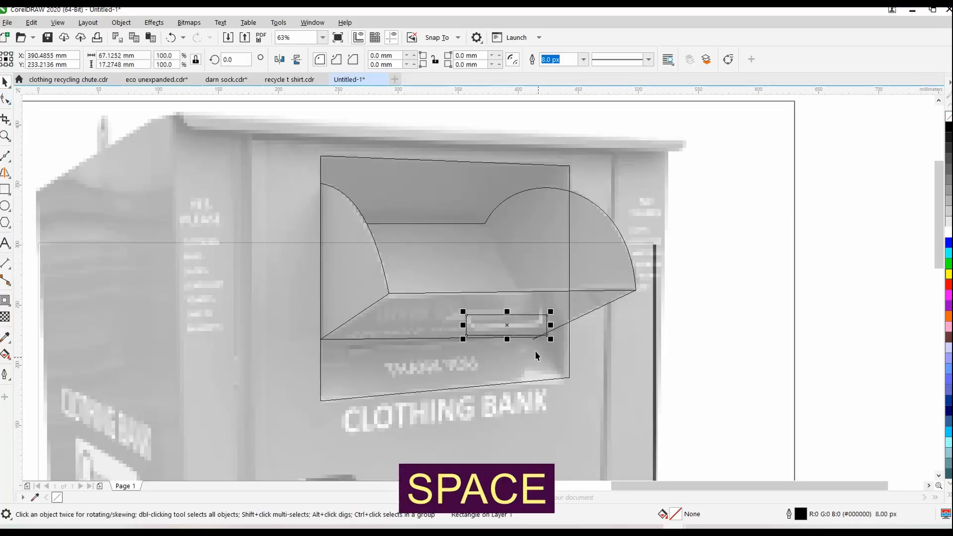
pyautogui.moveTo(510, 343); pyautogui.dragTo(511, 361)
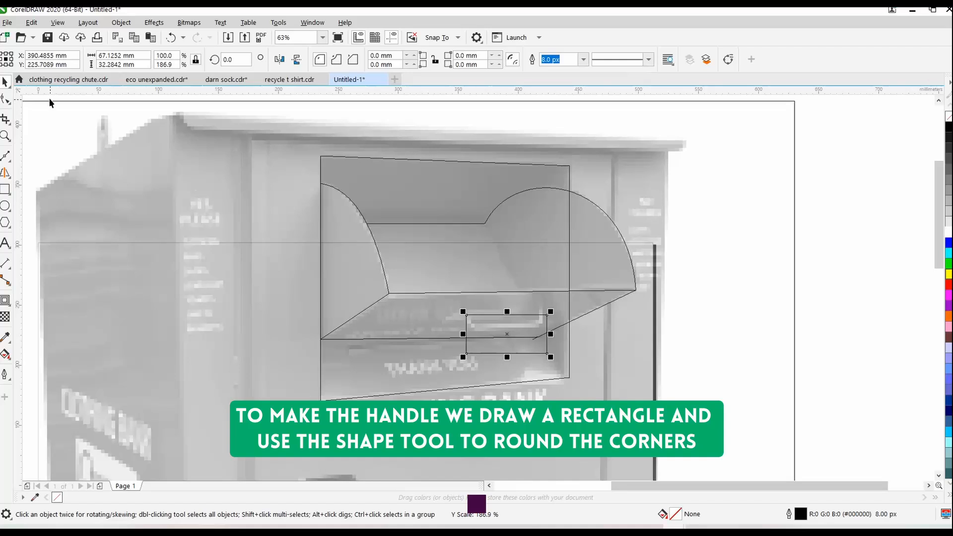
# Round the handle rectangle's corners to about 7.9 mm and move it to the empty area right of the bin
pyautogui.click(6, 100)
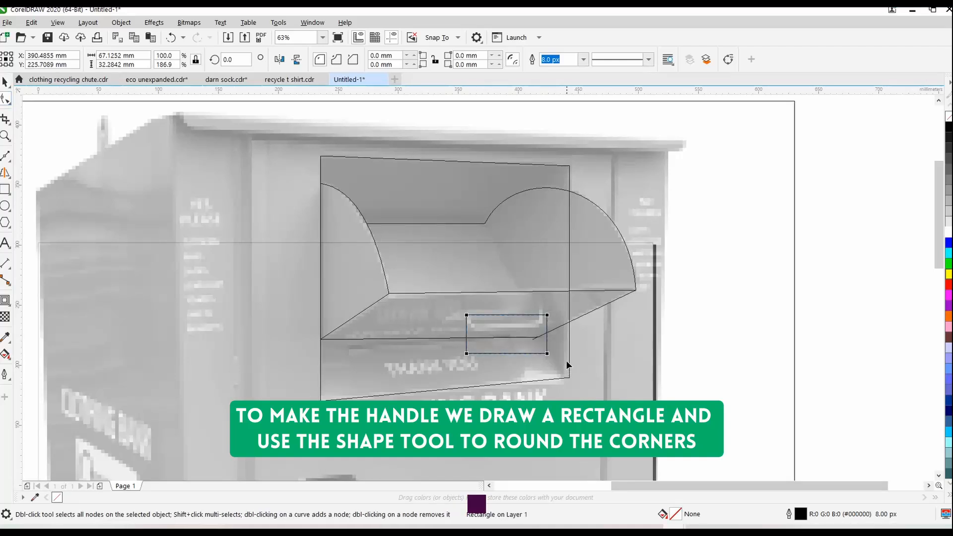
pyautogui.moveTo(547, 354); pyautogui.dragTo(556, 347)
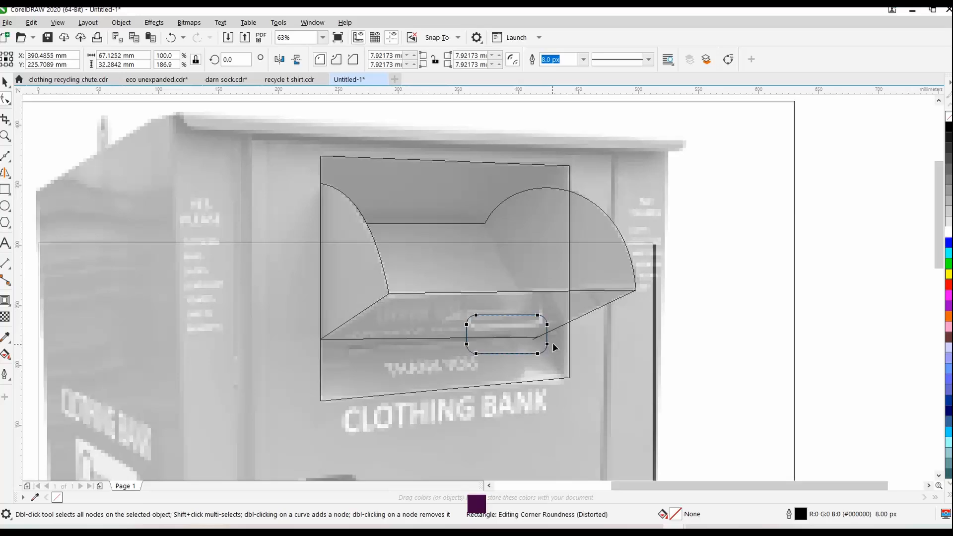
pyautogui.click(6, 82)
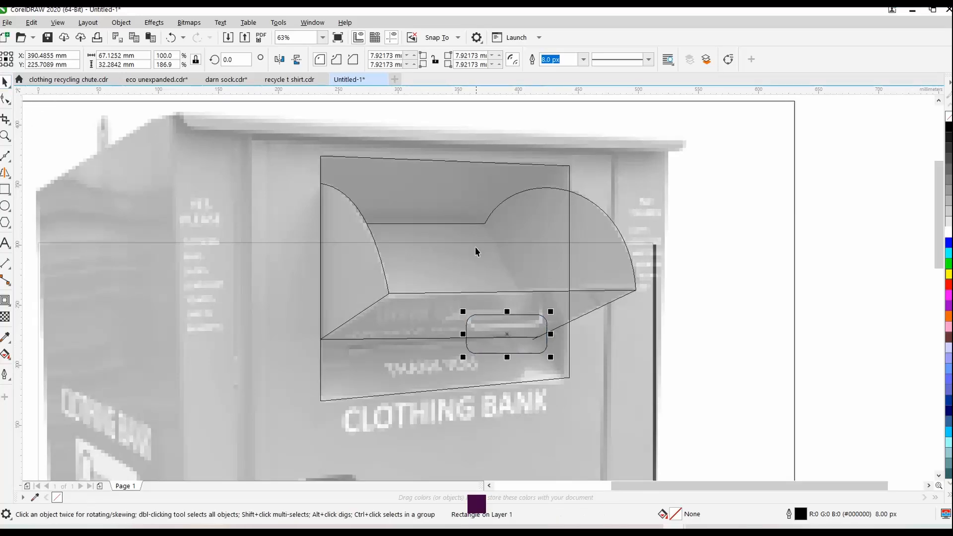
pyautogui.moveTo(531, 320); pyautogui.dragTo(819, 295)
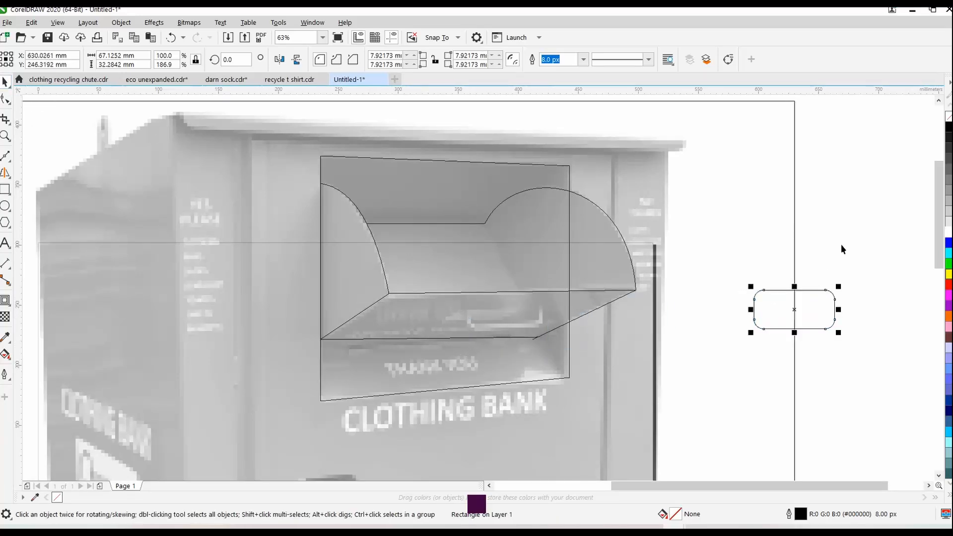
# Switch the drawing's display from wireframe to the Enhanced view
pyautogui.click(857, 210)
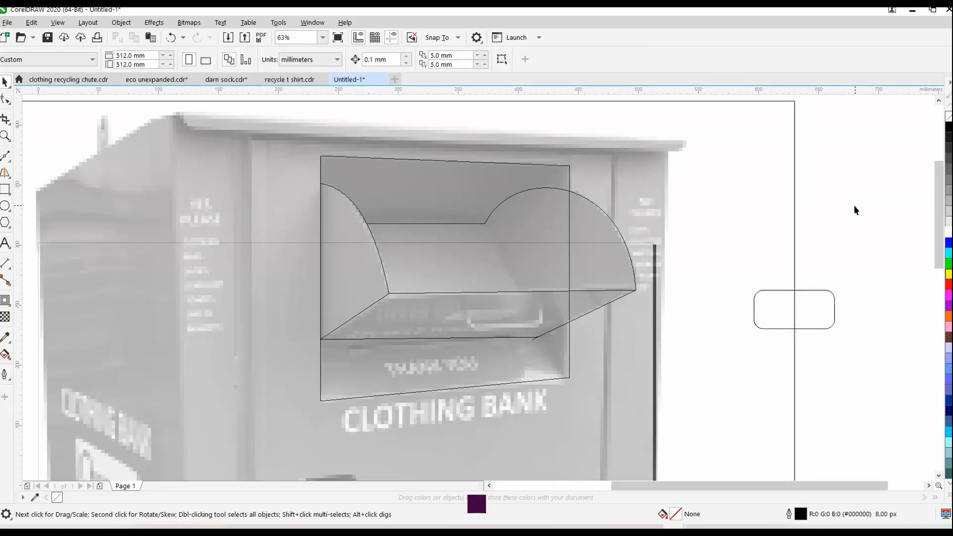
pyautogui.press('F3')
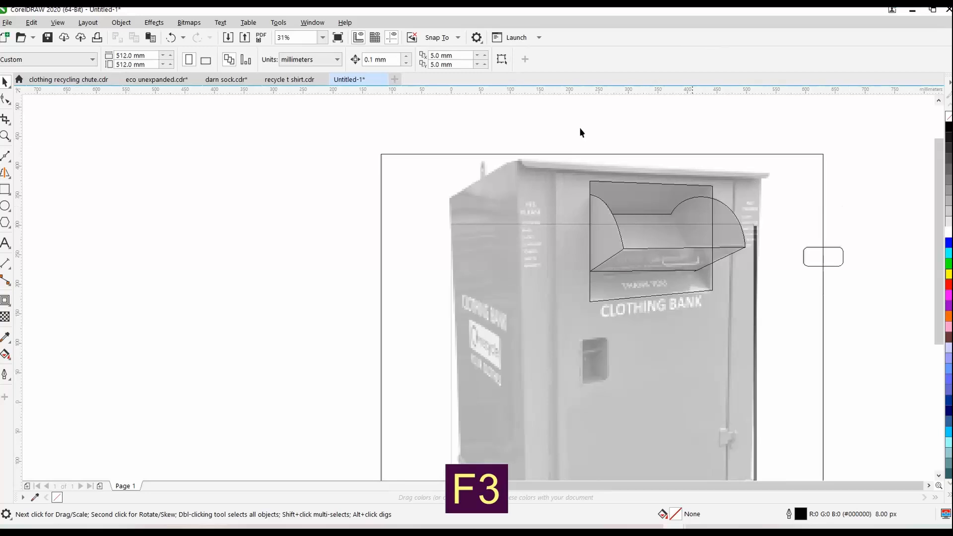
pyautogui.click(58, 23)
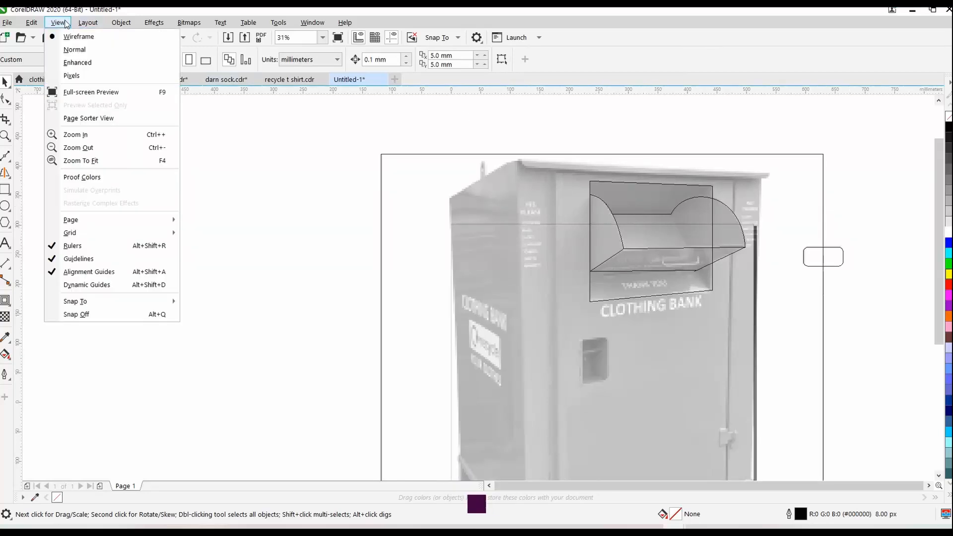
pyautogui.click(76, 63)
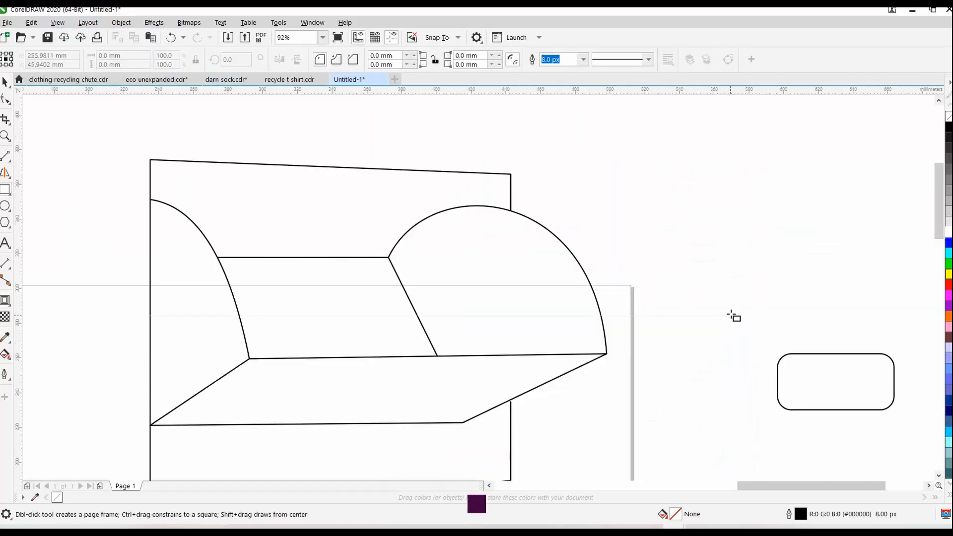
# Draw a rectangle about 108 by 39 mm over the upper half of the rounded handle and trim the handle with it
pyautogui.moveTo(730, 316); pyautogui.dragTo(919, 383)
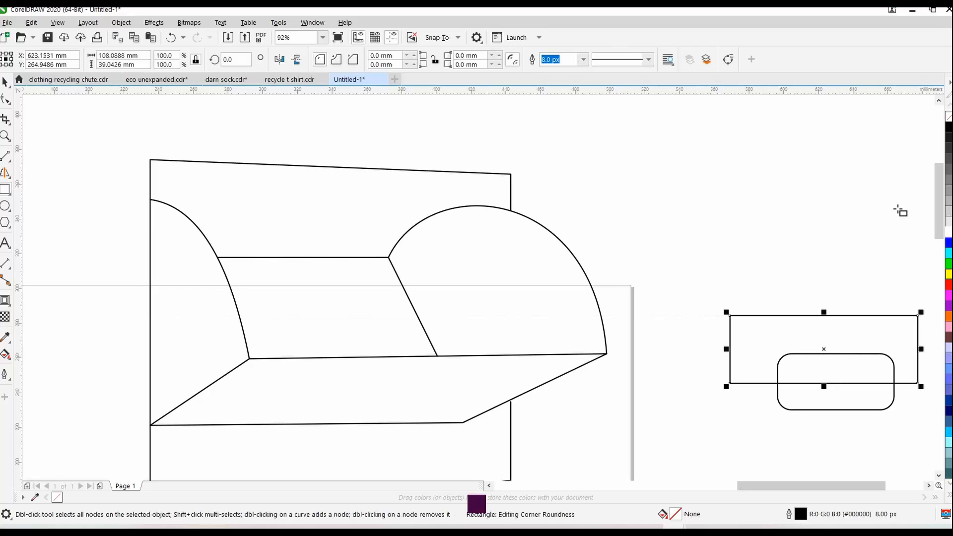
pyautogui.press('space')
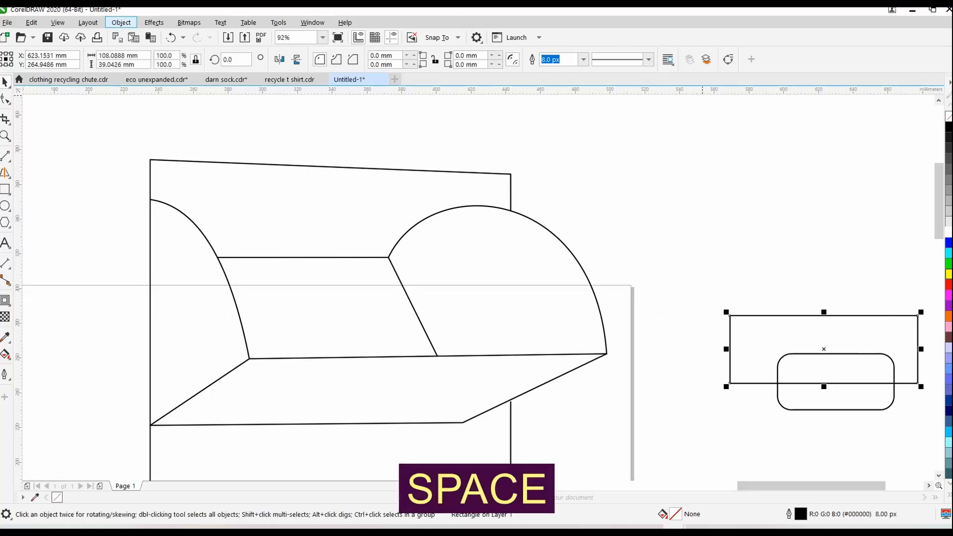
pyautogui.click(121, 22)
pyautogui.moveTo(192, 268)
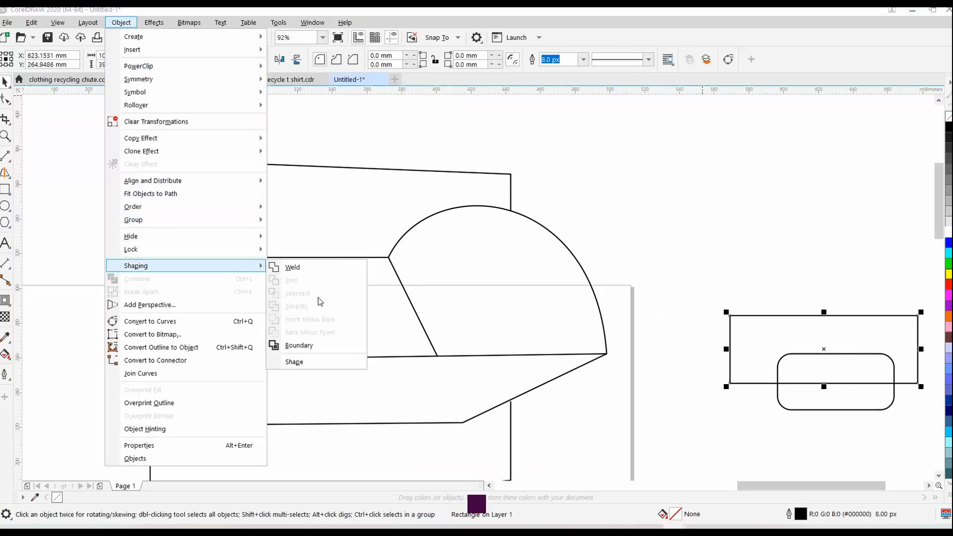
pyautogui.click(311, 362)
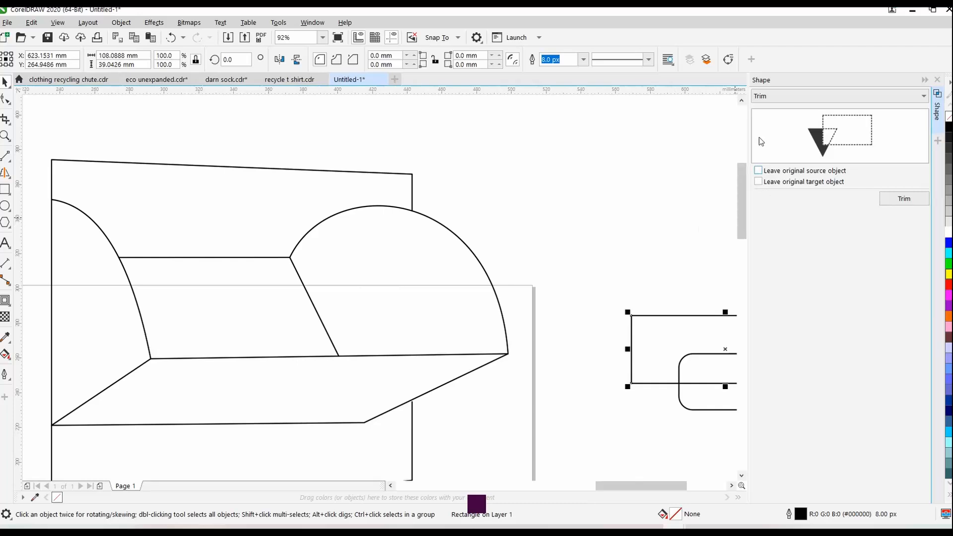
pyautogui.click(767, 97)
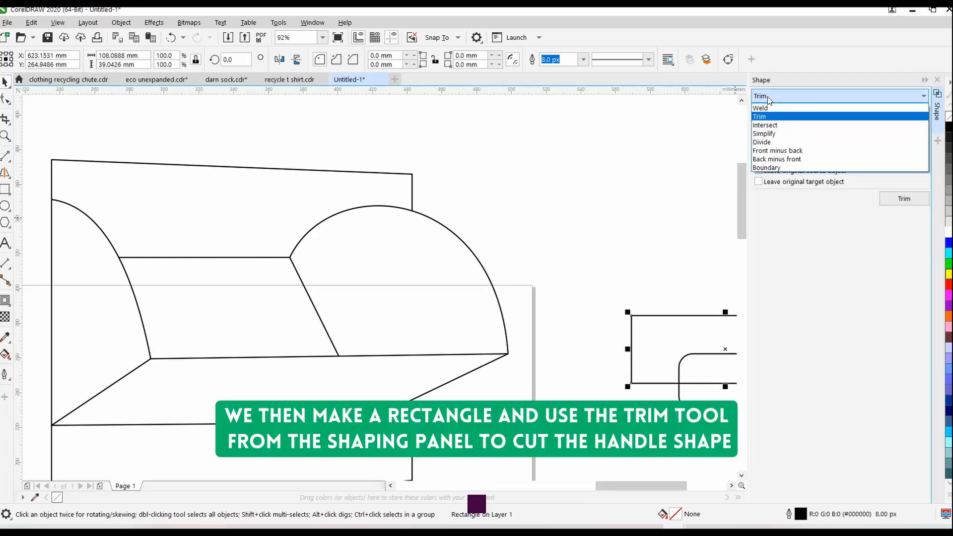
pyautogui.click(768, 96)
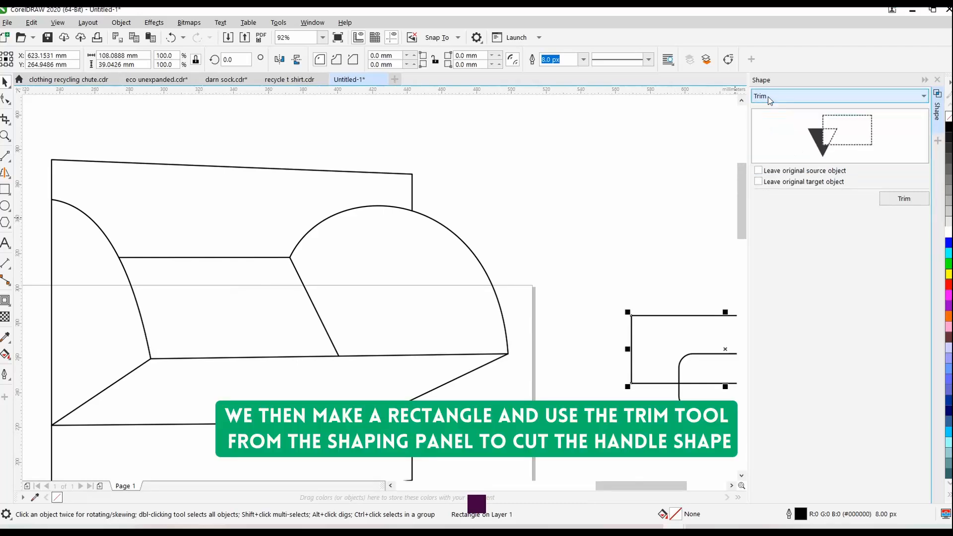
pyautogui.click(888, 201)
pyautogui.click(679, 387)
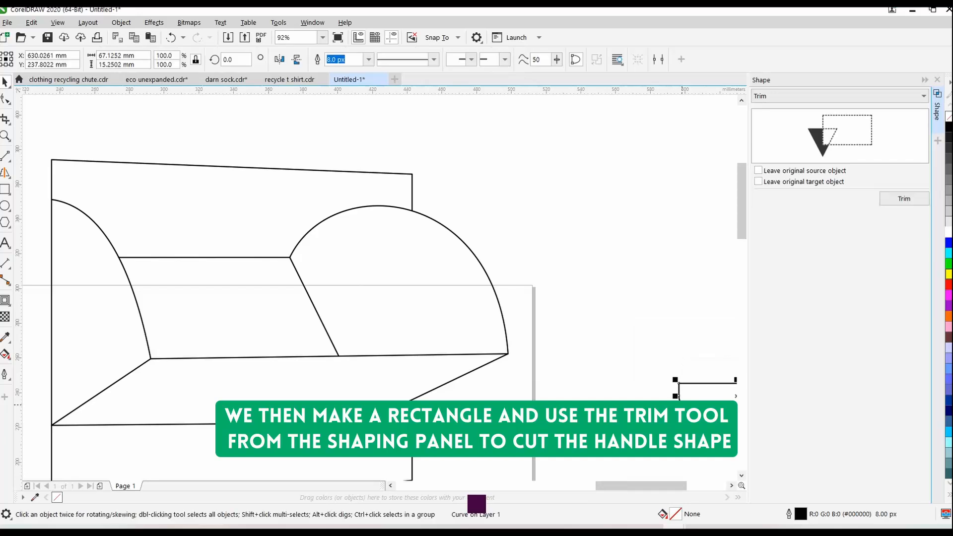
# Move the trimmed handle onto the middle of the flap's front face and collapse the shaping options
pyautogui.moveTo(683, 404); pyautogui.dragTo(584, 377)
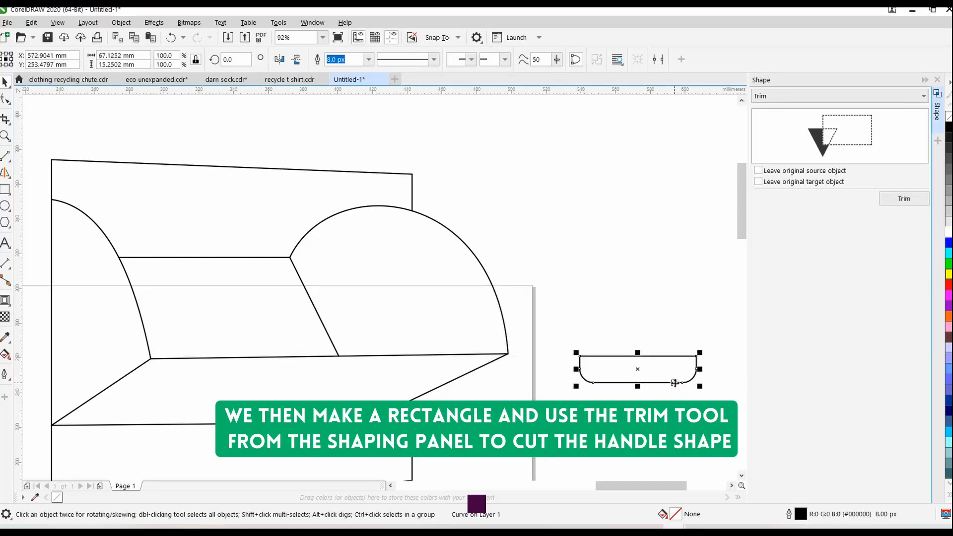
pyautogui.moveTo(675, 383); pyautogui.dragTo(316, 409)
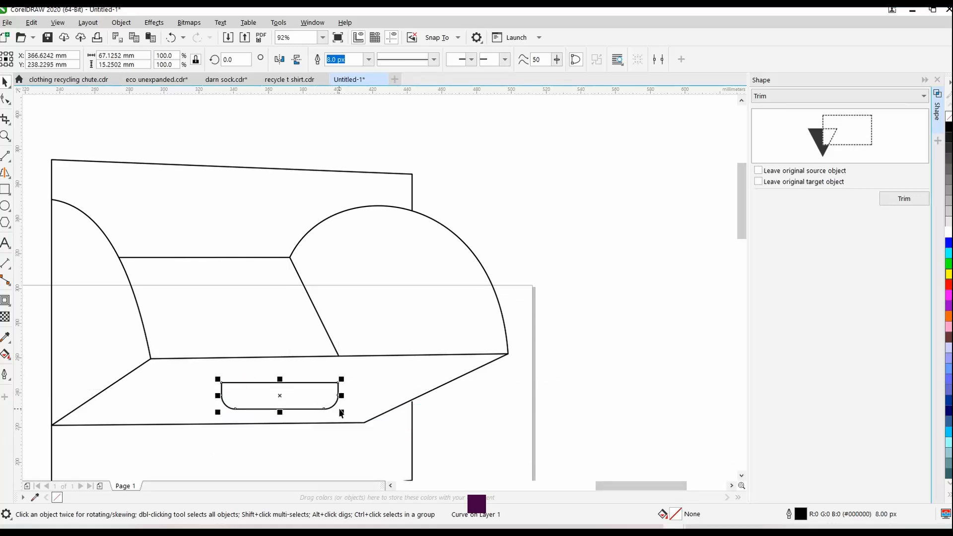
pyautogui.moveTo(336, 405); pyautogui.dragTo(346, 400)
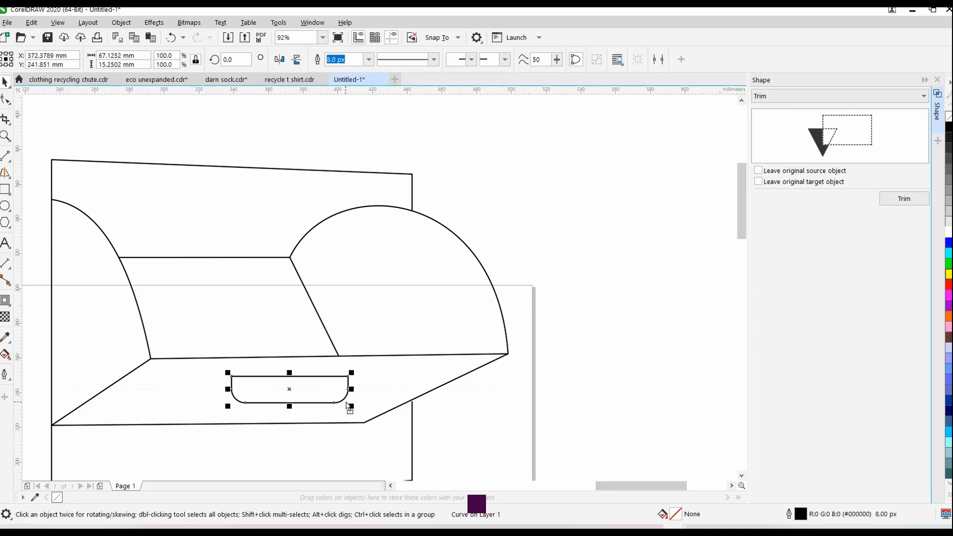
pyautogui.click(925, 80)
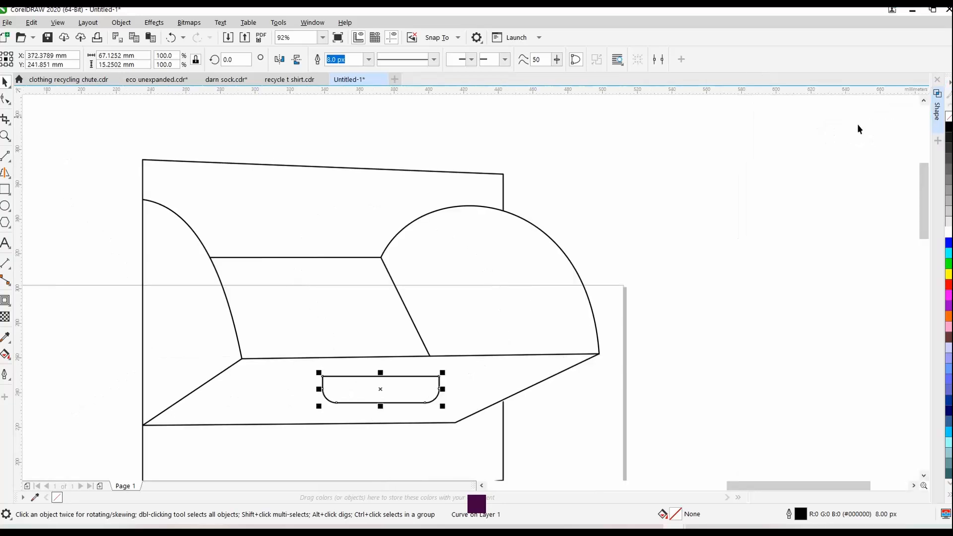
# Cut the green clothing bank bitmap out of the drawing
pyautogui.press('F4')
pyautogui.click(821, 170)
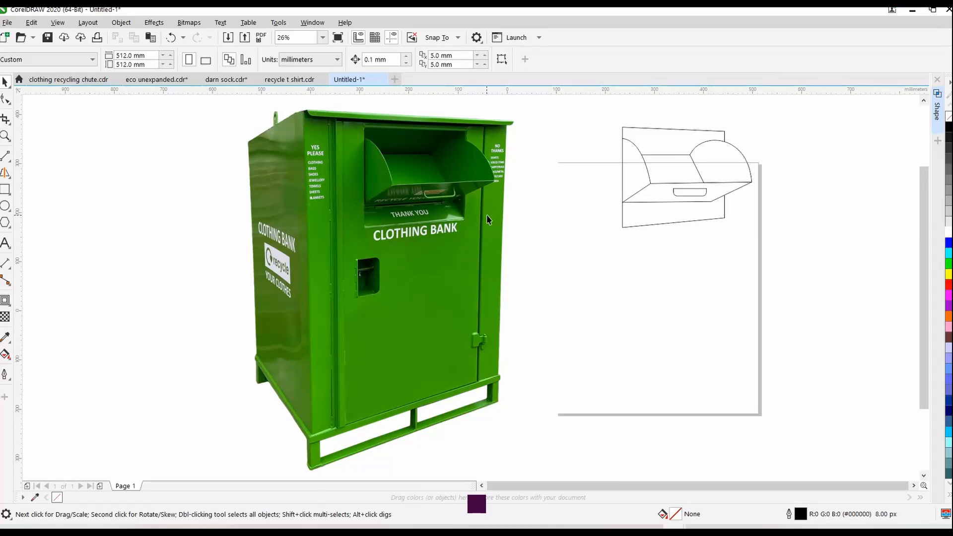
pyautogui.click(426, 227)
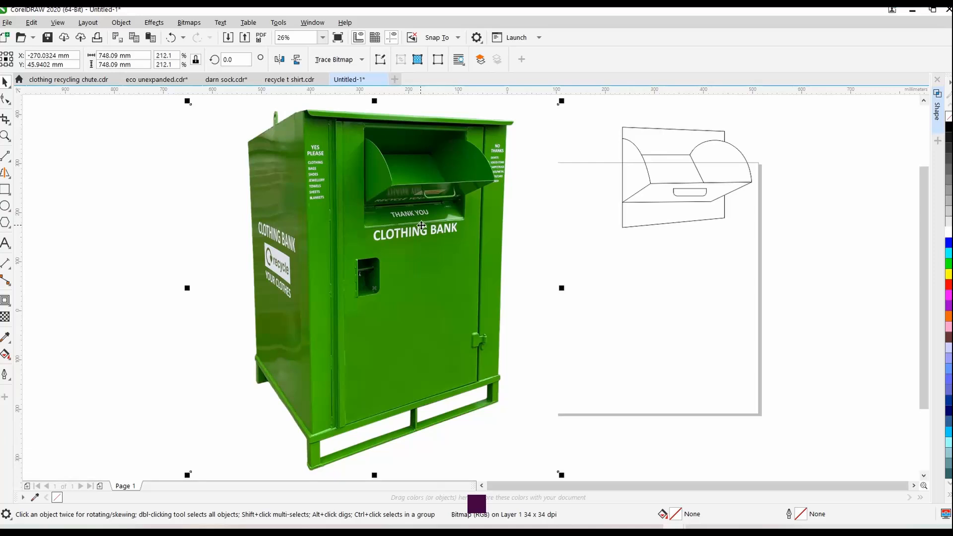
pyautogui.hotkey('ctrl', 'x')
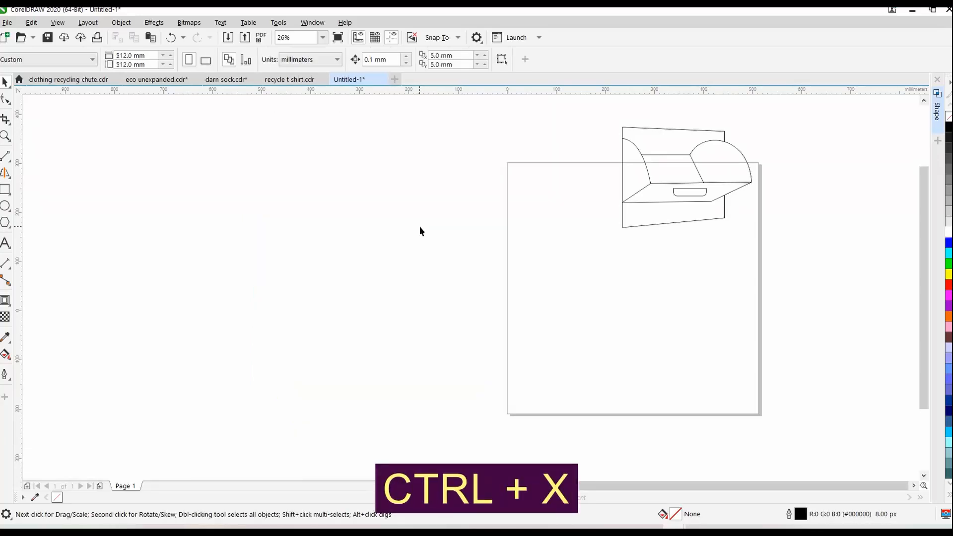
# Group all the chute's line objects and centre the group on the page
pyautogui.hotkey('ctrl', 'a')
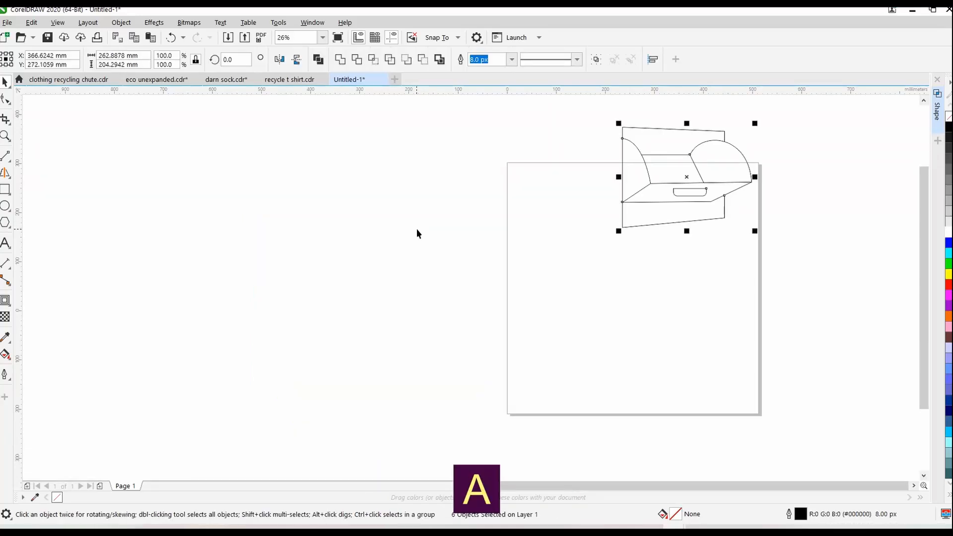
pyautogui.hotkey('ctrl', 'g')
pyautogui.press('p')
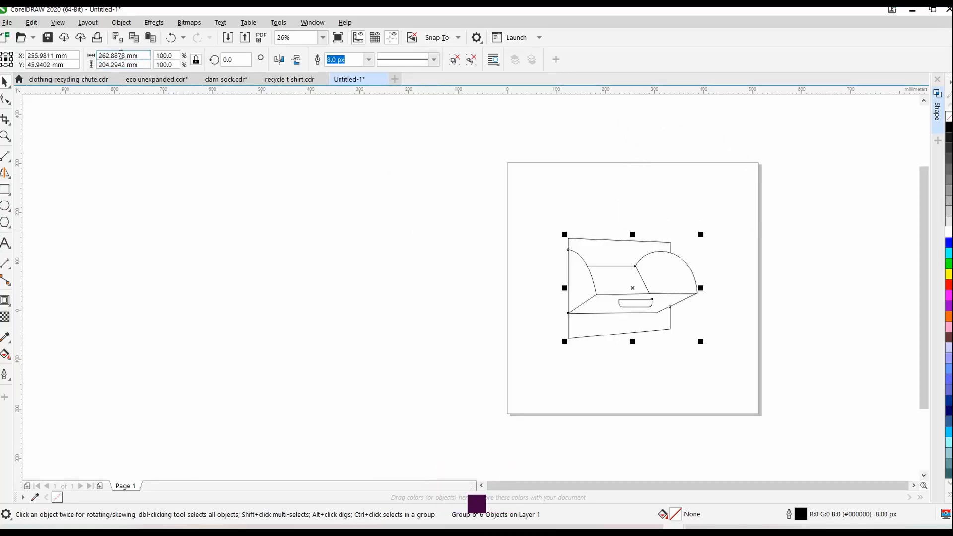
pyautogui.click(237, 125)
# Change the document units to pixels and scale the grouped chute drawing proportionally to a width of 512 px
pyautogui.click(319, 59)
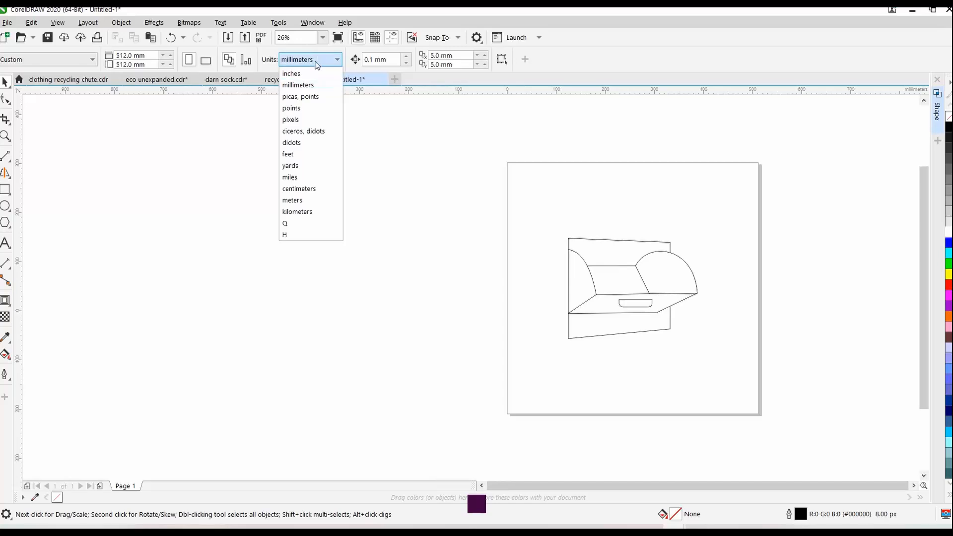
pyautogui.click(305, 122)
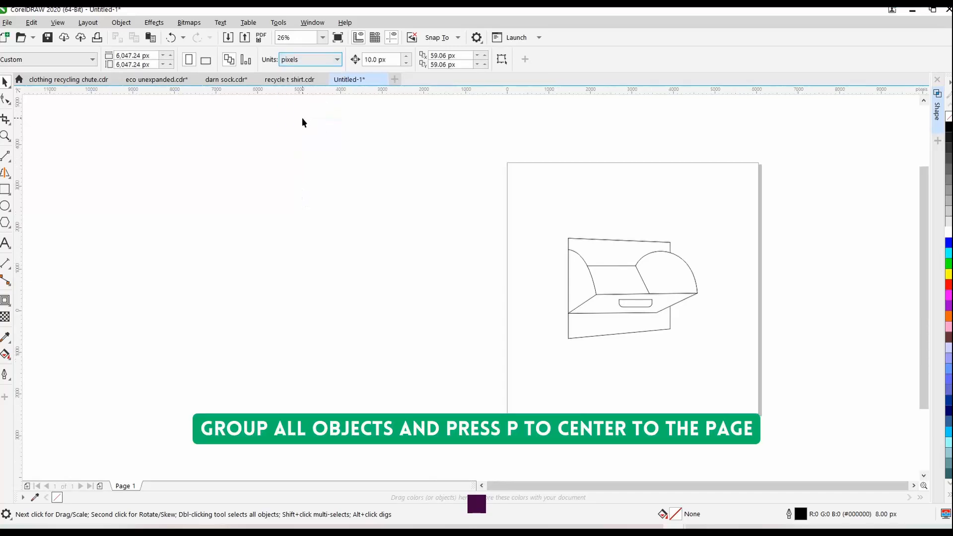
pyautogui.moveTo(394, 164); pyautogui.dragTo(770, 409)
pyautogui.hotkey('ctrl', 'g')
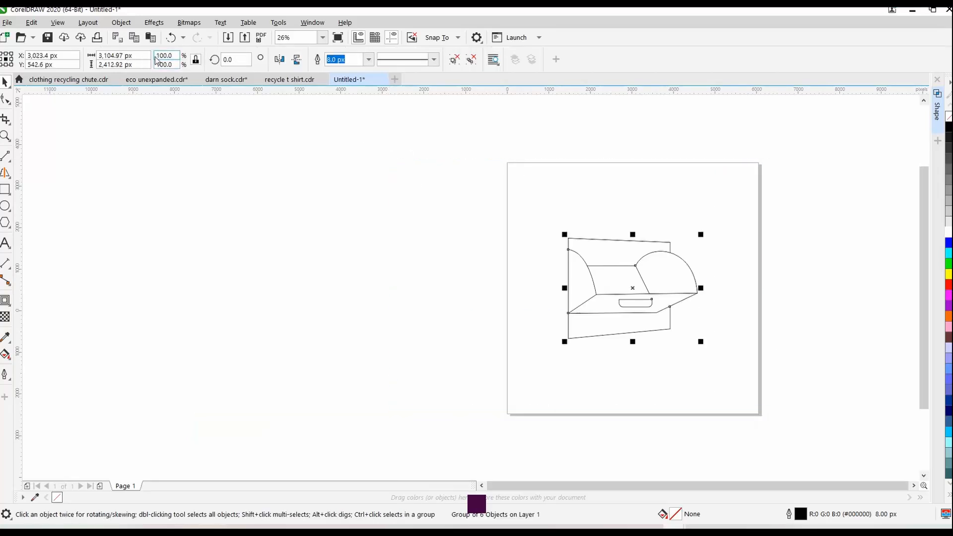
pyautogui.moveTo(151, 55); pyautogui.dragTo(79, 55)
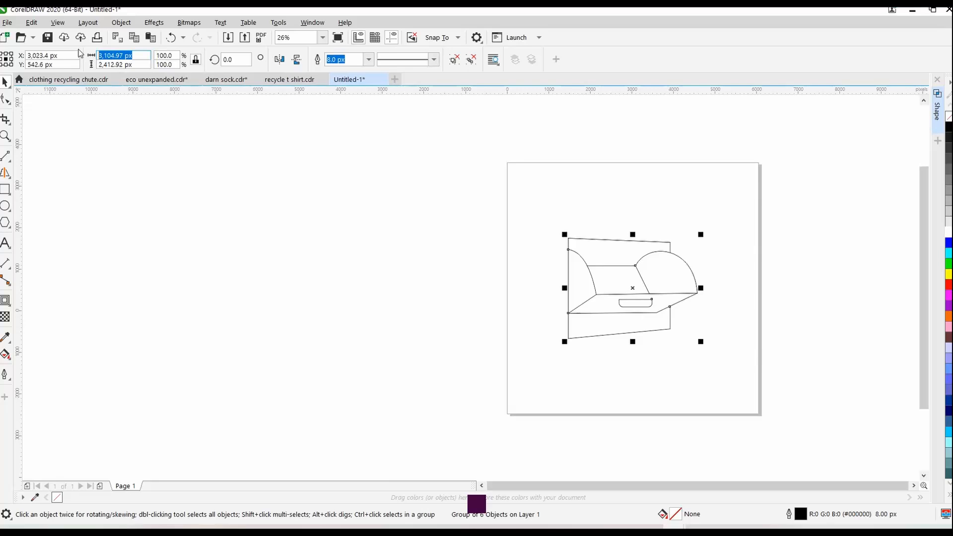
pyautogui.write('512')
pyautogui.press('Return')
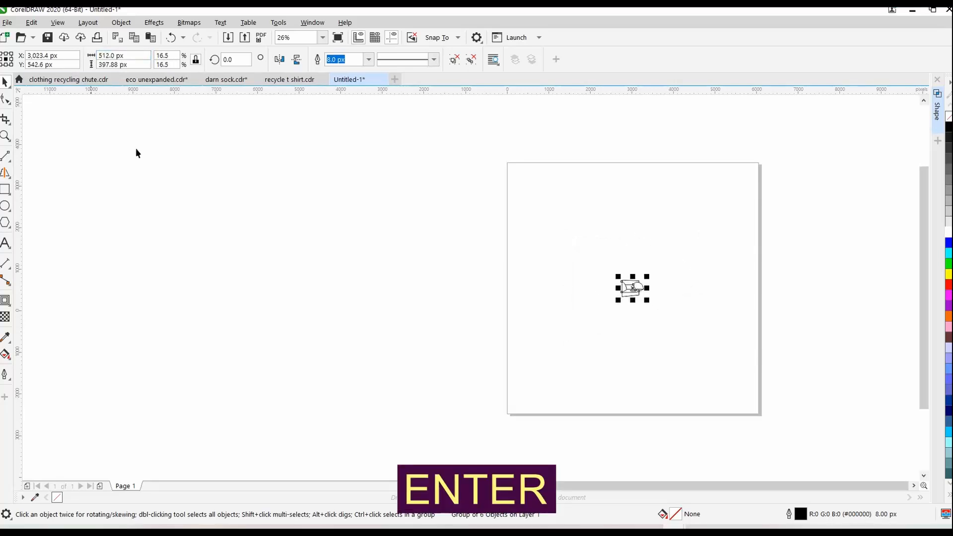
# Set the page size to 512 by 512 px and fit the drawing in view
pyautogui.click(187, 155)
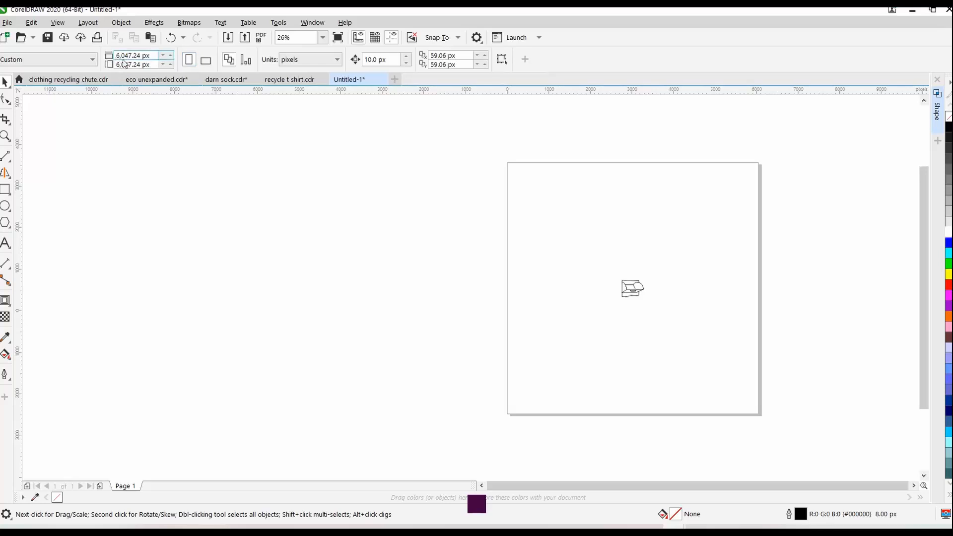
pyautogui.click(133, 55)
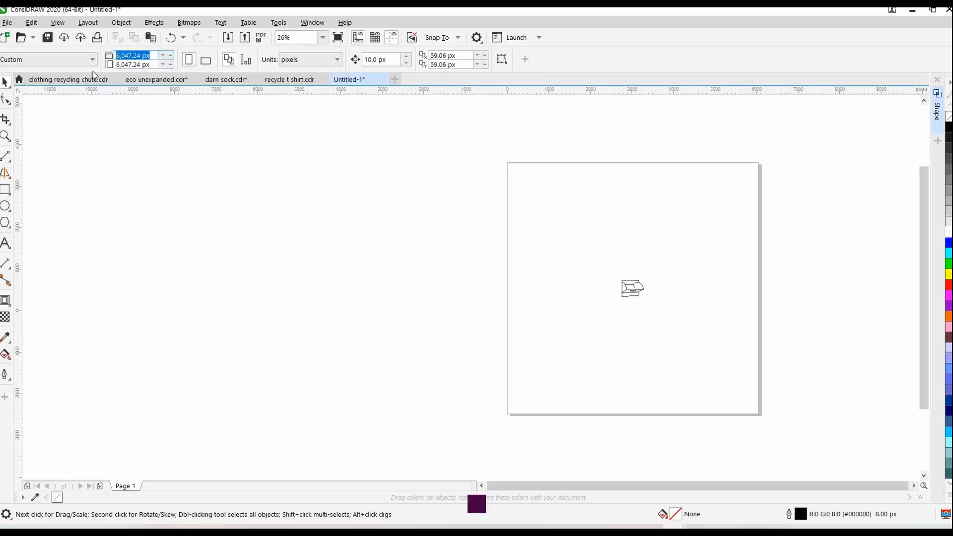
pyautogui.write('512')
pyautogui.press('Tab')
pyautogui.write('512')
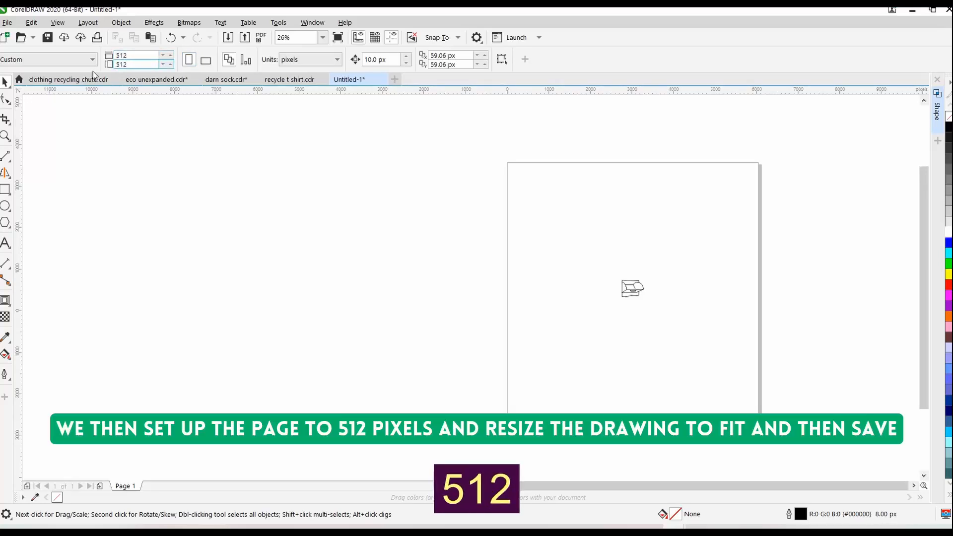
pyautogui.press('Return')
pyautogui.press('F4')
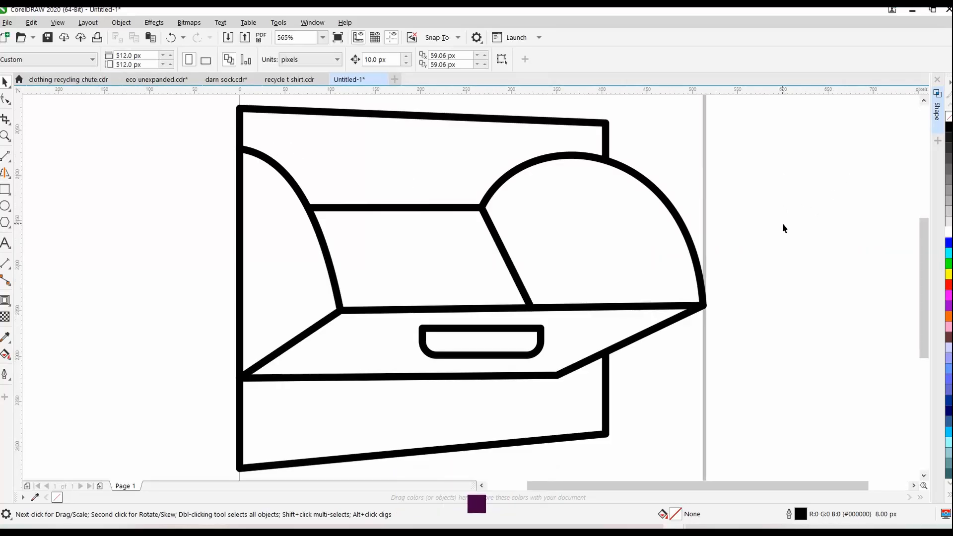
pyautogui.press('F3')
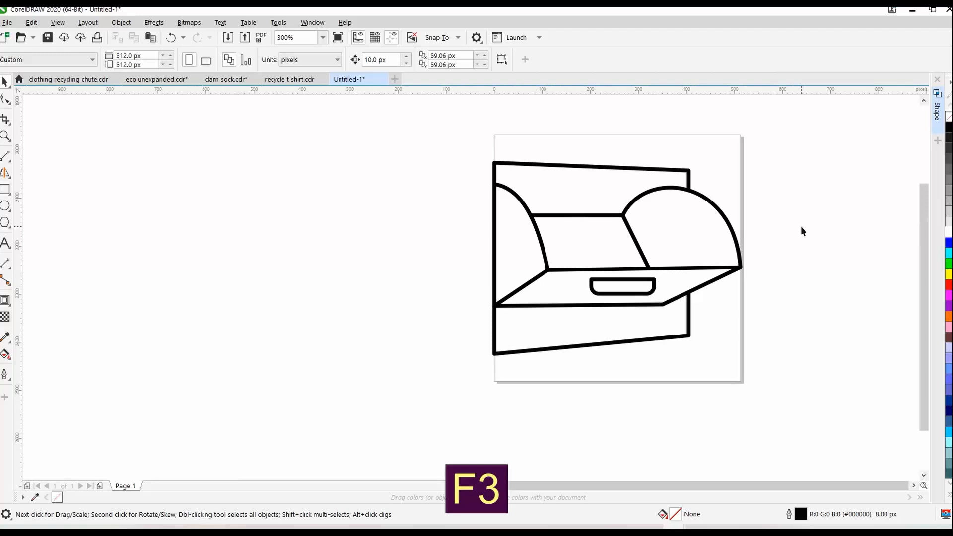
# Save the drawing as a CDR file in the renewable fashion folder, with a file name starting with "clo"
pyautogui.click(6, 24)
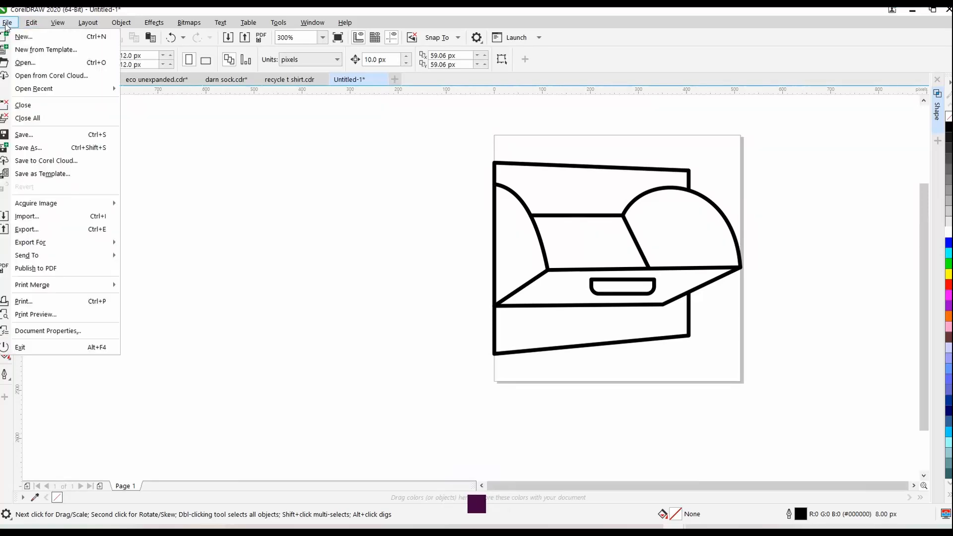
pyautogui.click(34, 151)
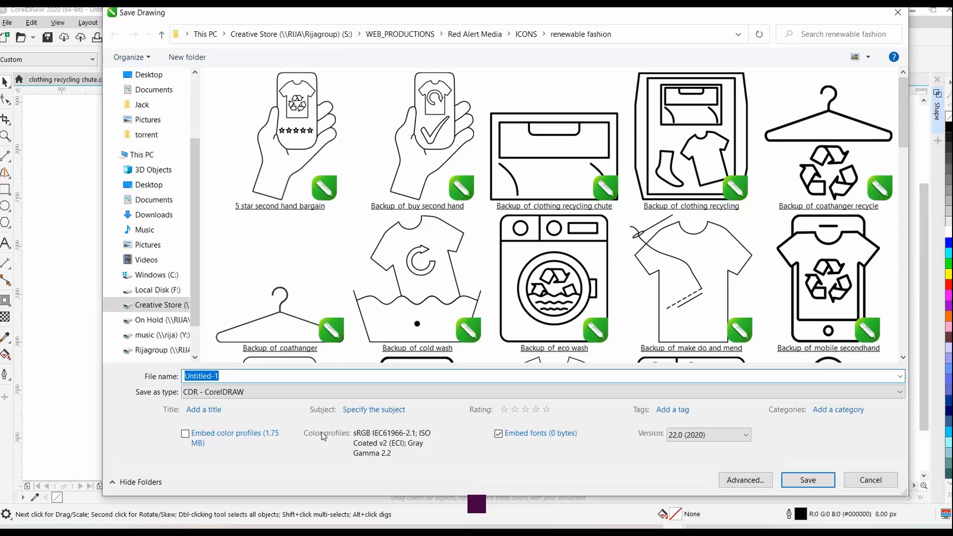
pyautogui.write('clo')
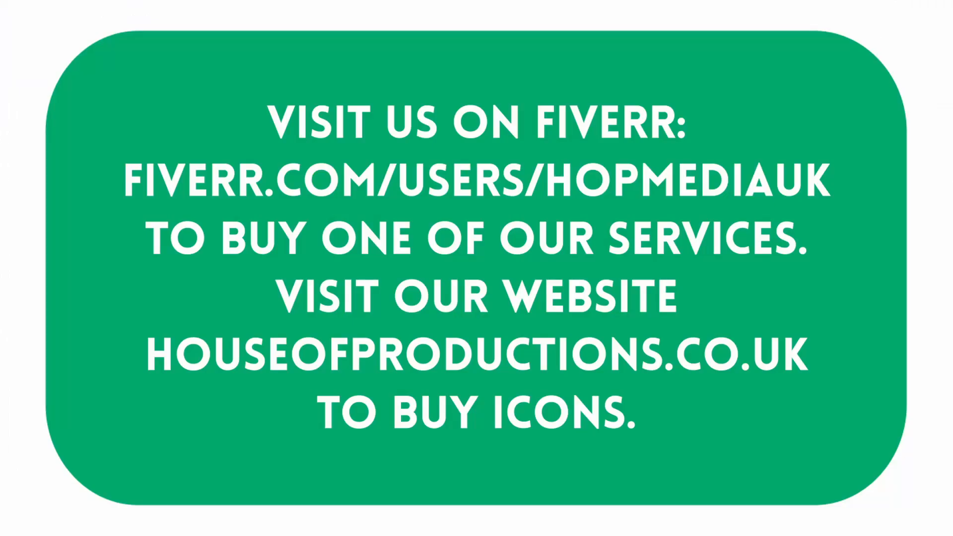